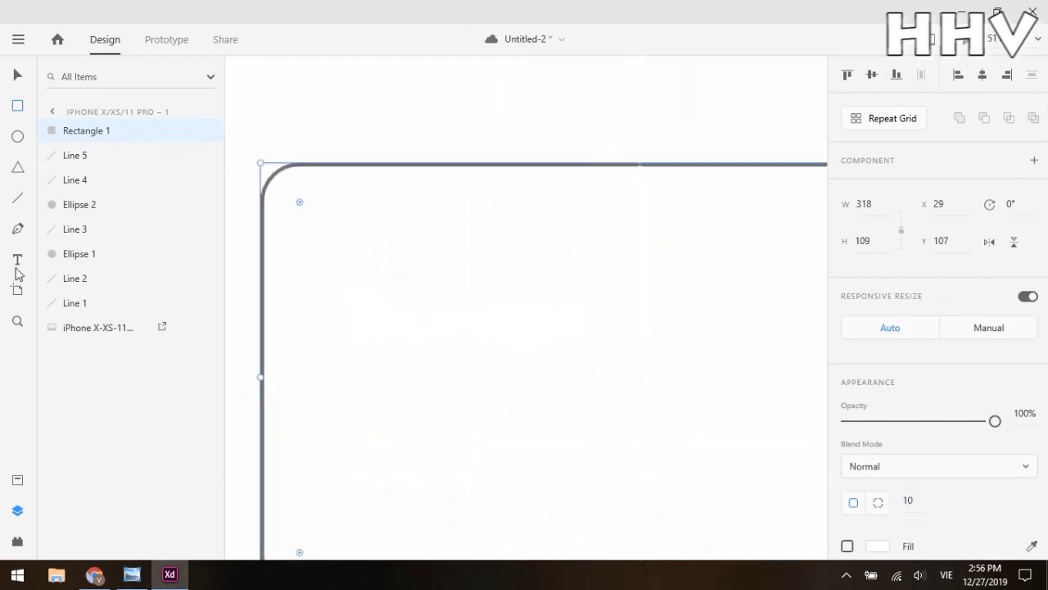
# Add a Storage title and a progress bar with a partly filled inner bar inside the card.
pyautogui.press('t')
pyautogui.click(365, 328)
pyautogui.write('Str')
pyautogui.press('Escape')
pyautogui.press('r')
pyautogui.moveTo(354, 401); pyautogui.dragTo(739, 427)
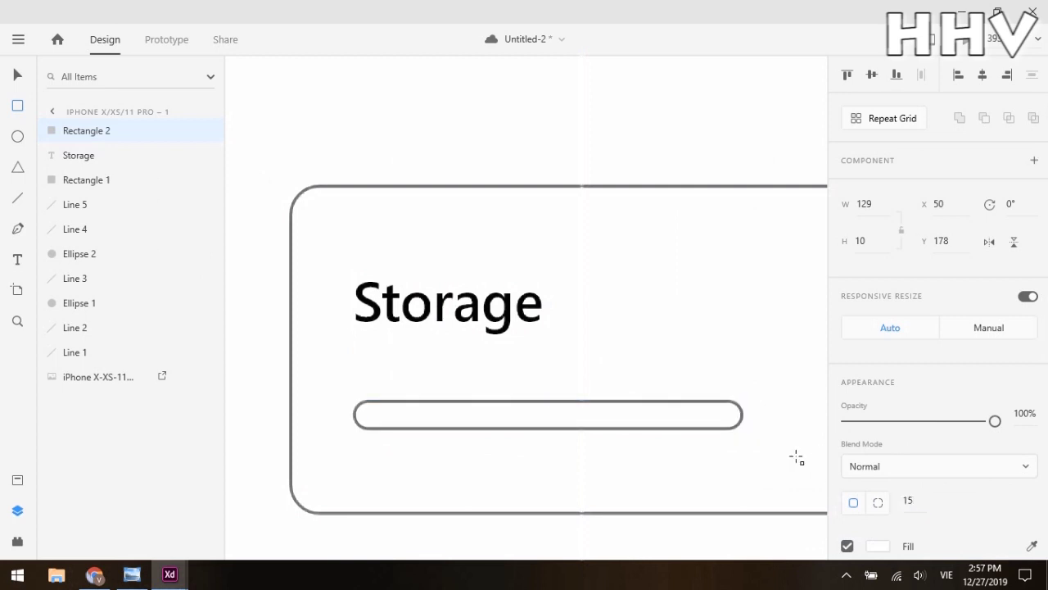
pyautogui.moveTo(354, 403); pyautogui.dragTo(556, 425)
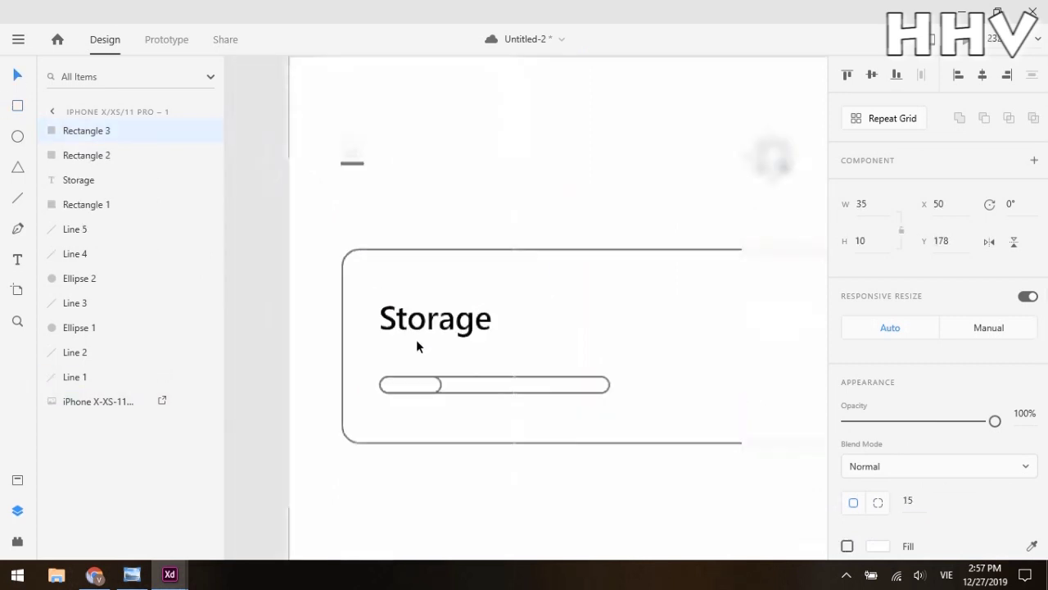
# Add a 126/256 GB storage label in the card at a reduced font size.
pyautogui.press('t')
pyautogui.click(476, 331)
pyautogui.write('126/')
pyautogui.press('BackSpace')
pyautogui.press('BackSpace')
pyautogui.write('GB')
pyautogui.press('Escape')
pyautogui.hotkey('ctrl', 'shift', ',')
pyautogui.hotkey('ctrl', 'shift', ',')
pyautogui.hotkey('ctrl', 'shift', ',')
pyautogui.hotkey('ctrl', 'shift', ',')
# Make the Data heading bold.
pyautogui.scroll(-1, 586, 213)
pyautogui.scroll(-5, 587, 213)
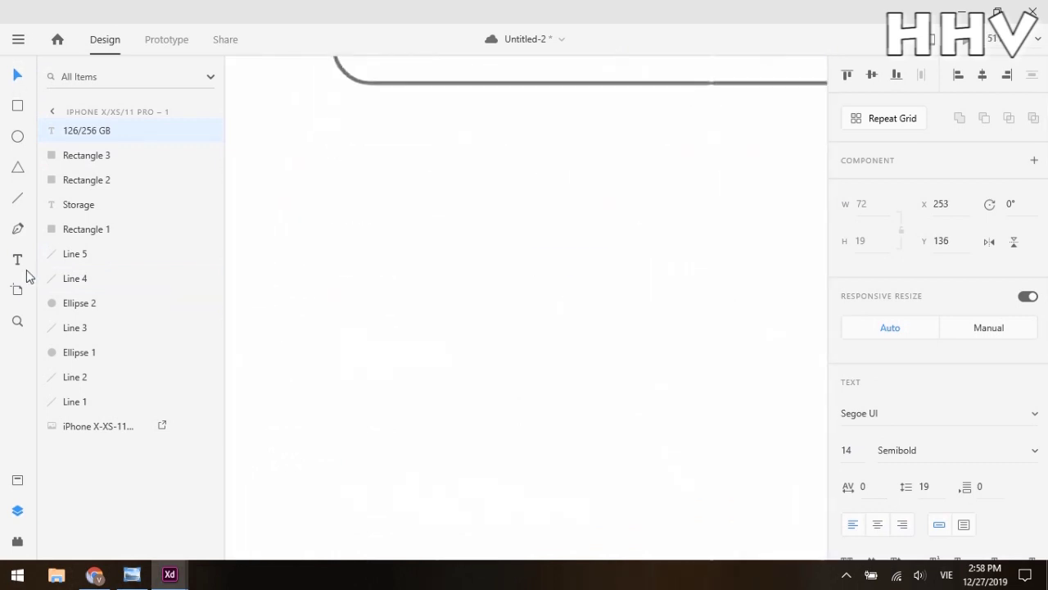
pyautogui.write('Data')
pyautogui.hotkey('ctrl', 'b')
pyautogui.hotkey('ctrl', 'shift', '.')
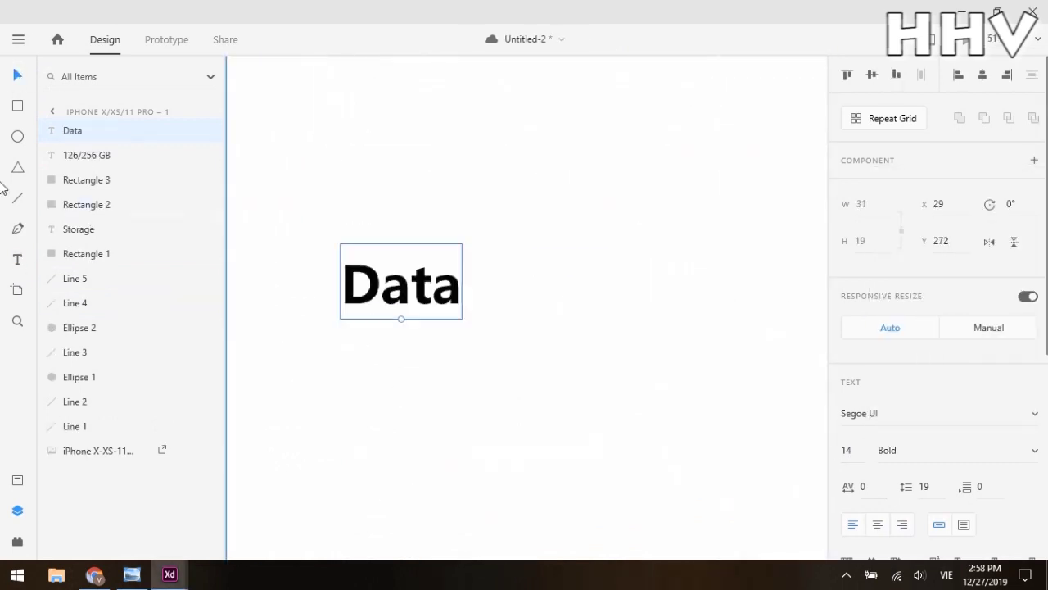
# Add a circle bullet with a Semibold Account item beside it under Data.
pyautogui.press('e')
pyautogui.moveTo(344, 424); pyautogui.dragTo(380, 461)
pyautogui.click(418, 426)
pyautogui.write('Account')
pyautogui.click(933, 473)
pyautogui.click(884, 267)
pyautogui.moveTo(540, 426); pyautogui.dragTo(532, 434)
# Duplicate the Account item as a grouped Learning item below it.
pyautogui.moveTo(311, 492); pyautogui.dragTo(530, 268)
pyautogui.hotkey('ctrl', 'd')
pyautogui.doubleClick(459, 349)
pyautogui.write('Lea')
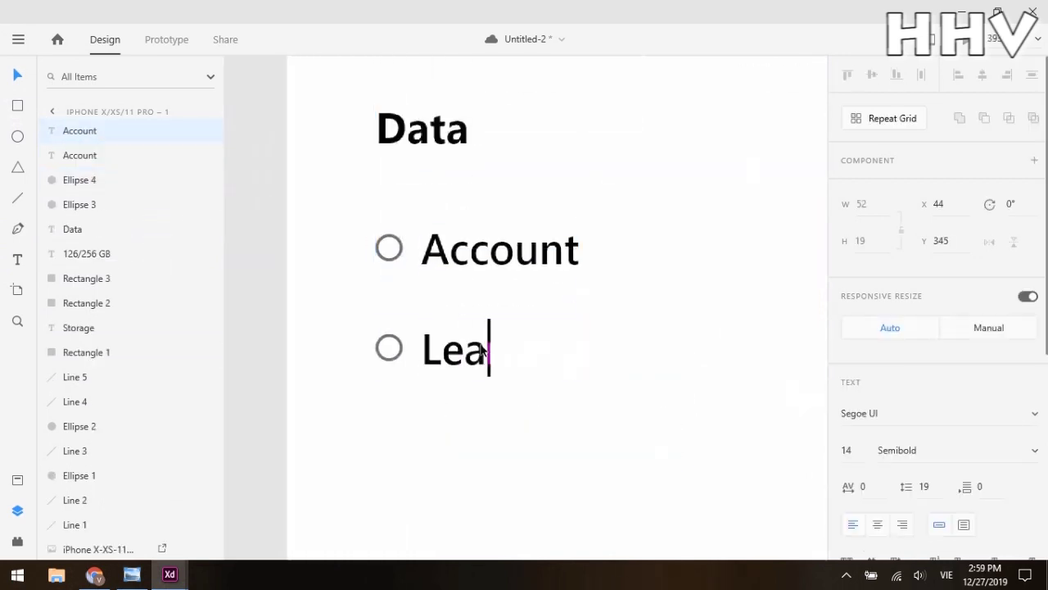
pyautogui.keyDown('shift'); pyautogui.click(79, 180); pyautogui.keyUp('shift')
pyautogui.hotkey('ctrl', 'g')
# Copy the Data heading further down and rename it Project.
pyautogui.click(421, 129)
pyautogui.hotkey('ctrl', 'd')
pyautogui.moveTo(422, 128); pyautogui.dragTo(461, 532)
pyautogui.doubleClick(461, 532)
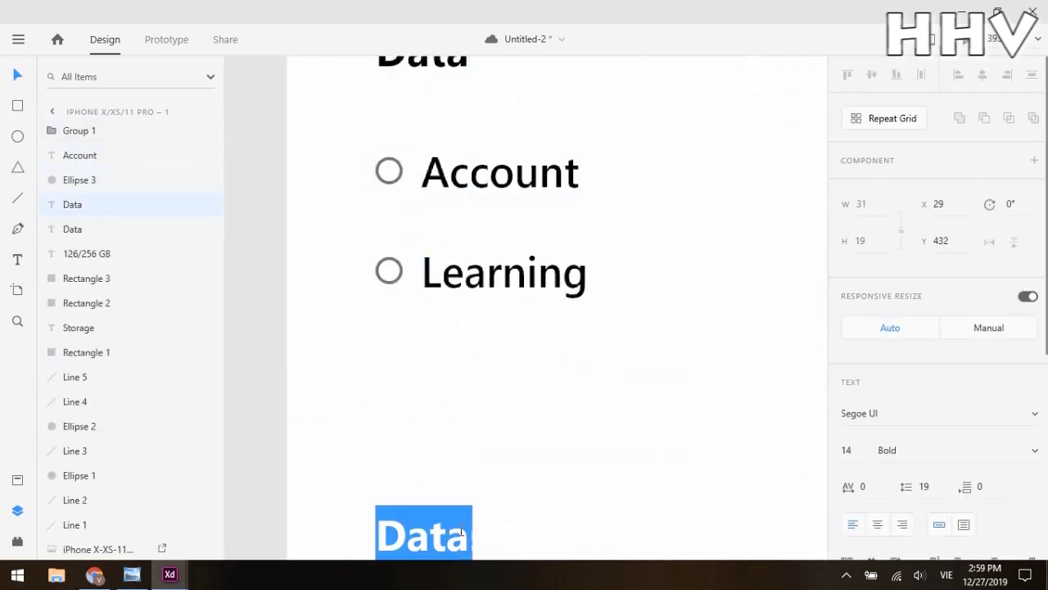
pyautogui.write('t')
pyautogui.click(480, 222)
# List Google and Apple items under Project from copies of the Learning item.
pyautogui.hotkey('ctrl', 'd')
pyautogui.moveTo(480, 222); pyautogui.dragTo(487, 499)
pyautogui.doubleClick(487, 519)
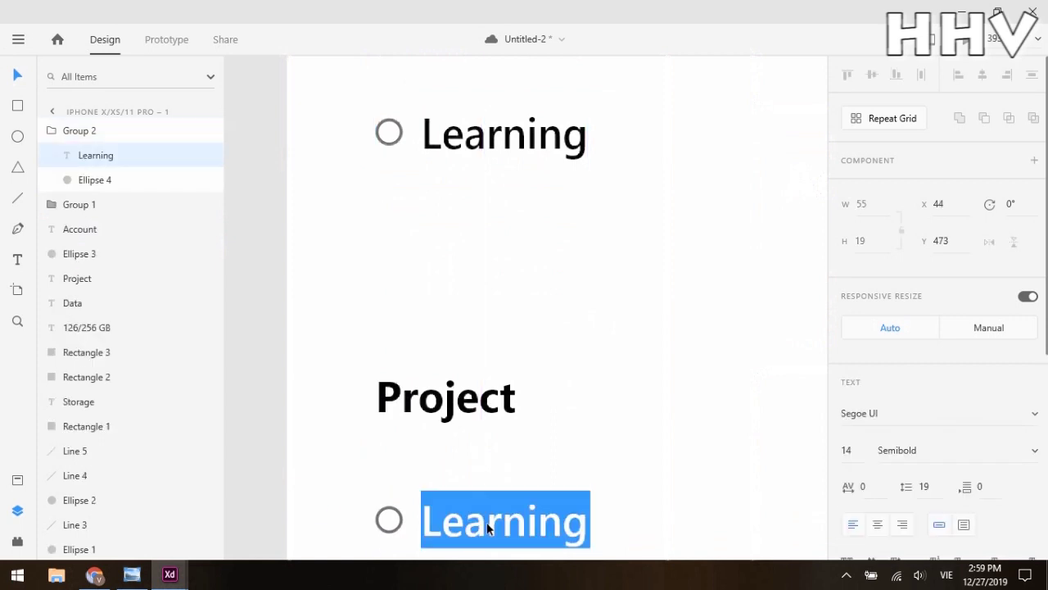
pyautogui.write('Google')
pyautogui.hotkey('ctrl', 'd')
pyautogui.moveTo(425, 343); pyautogui.dragTo(425, 443)
pyautogui.doubleClick(491, 435)
pyautogui.write('Apple')
# Add Adobe and Facebook items to the Project list.
pyautogui.hotkey('ctrl', 'd')
pyautogui.moveTo(425, 244)
pyautogui.mouseDown()
pyautogui.moveTo(425, 344)
pyautogui.moveTo(463, 440)
pyautogui.mouseUp()
pyautogui.doubleClick(425, 345)
pyautogui.write('Adobe')
pyautogui.hotkey('ctrl', 'd')
pyautogui.doubleClick(464, 430)
pyautogui.write('Facebook')
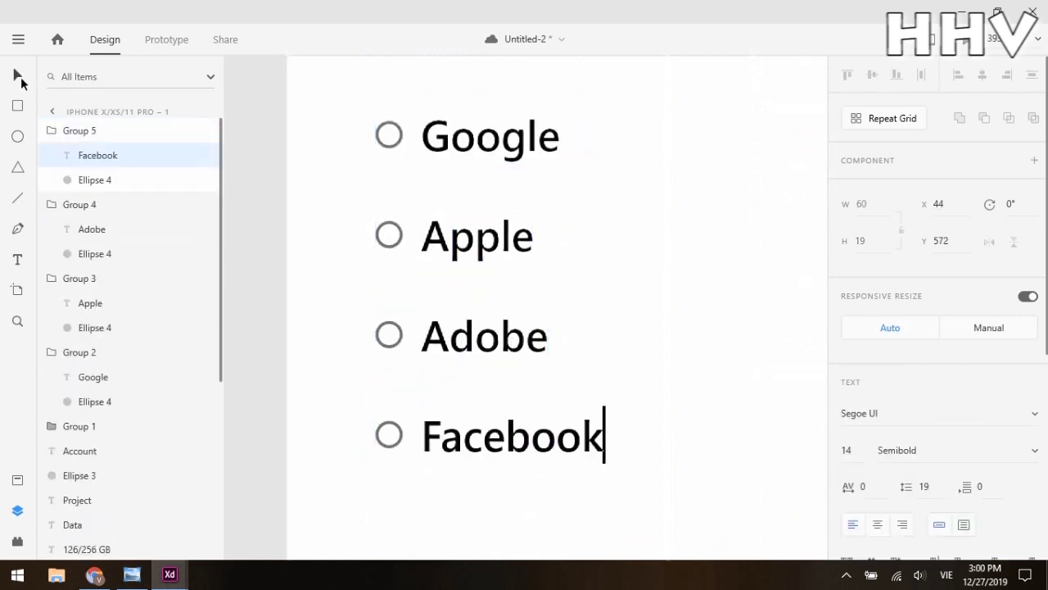
# Start a folder outline with the Pen tool.
pyautogui.scroll(-3, 530, 123)
pyautogui.scroll(5, 530, 123)
pyautogui.press('p')
pyautogui.click(503, 236)
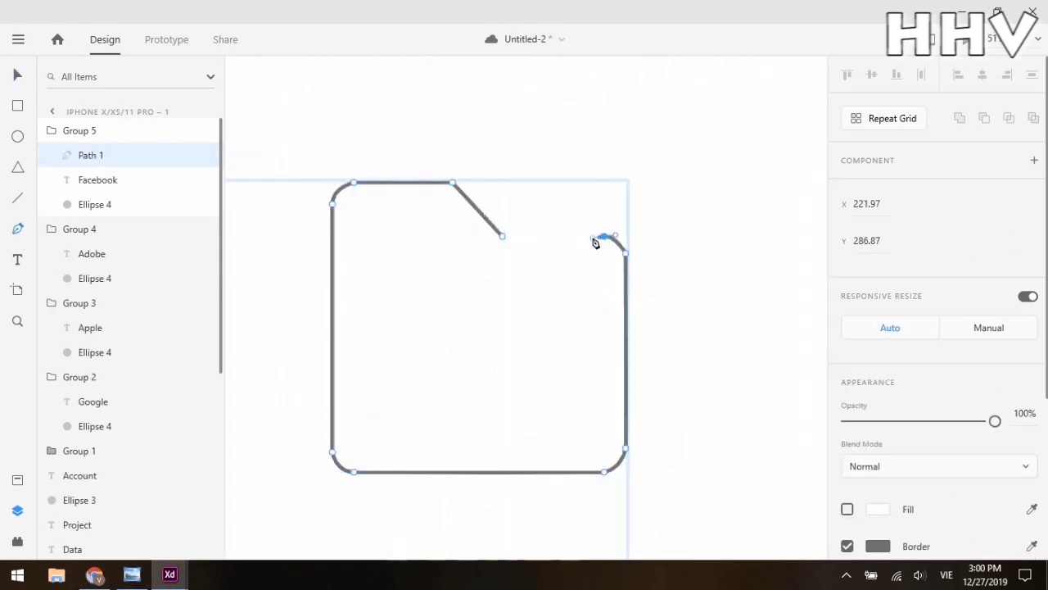
# Move the folder out of the Facebook group and label it Account.
pyautogui.moveTo(96, 129); pyautogui.dragTo(96, 123)
pyautogui.scroll(5, 393, 451)
pyautogui.press('t')
pyautogui.click(352, 424)
pyautogui.write('Account')
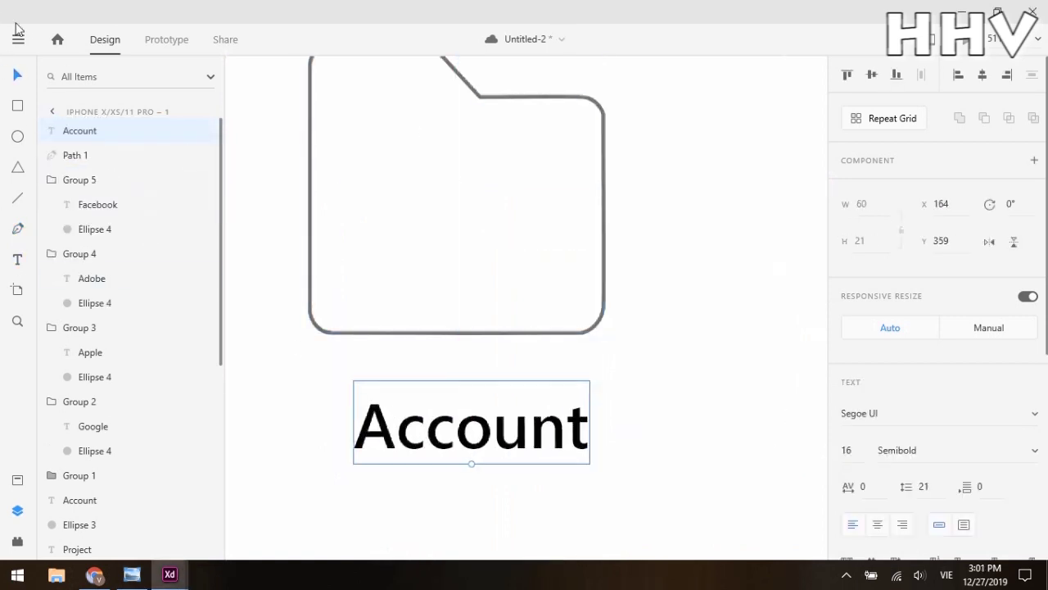
pyautogui.press('Escape')
# Copy the folder and label to the right and rename it Infomation.
pyautogui.scroll(-3, 468, 387)
pyautogui.keyDown('shift'); pyautogui.click(75, 155); pyautogui.keyUp('shift')
pyautogui.moveTo(470, 344); pyautogui.dragTo(752, 326)
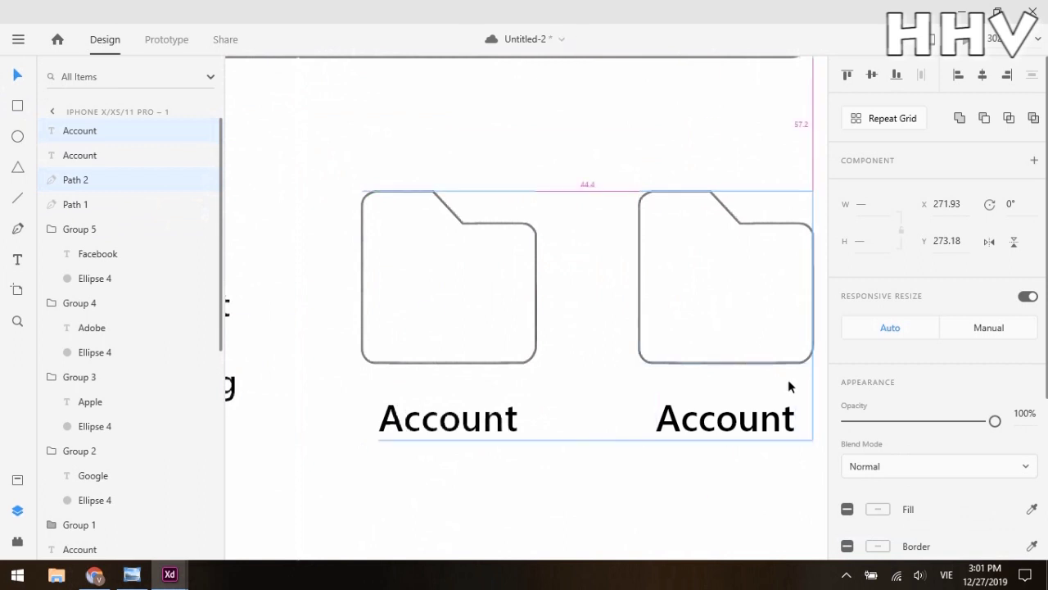
pyautogui.doubleClick(737, 419)
pyautogui.write('Infomation')
pyautogui.press('Escape')
# Copy the Account folder below and rename its label Facebook.
pyautogui.scroll(-3, 623, 344)
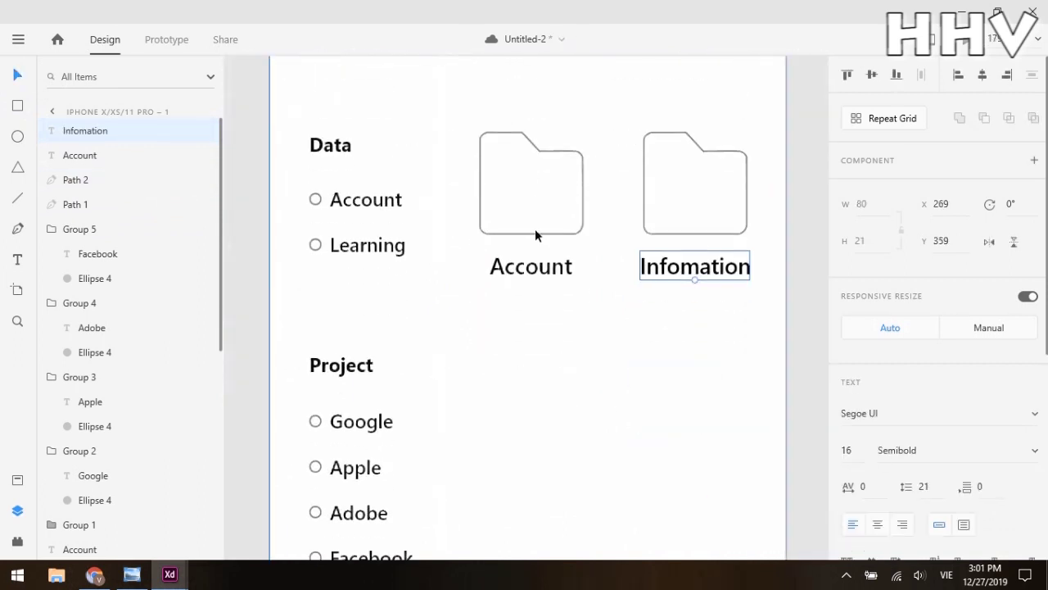
pyautogui.click(535, 229)
pyautogui.keyDown('shift'); pyautogui.click(530, 266); pyautogui.keyUp('shift')
pyautogui.moveTo(513, 228); pyautogui.dragTo(550, 422)
pyautogui.scroll(-1, 550, 422)
pyautogui.doubleClick(547, 461)
pyautogui.write('Facebook')
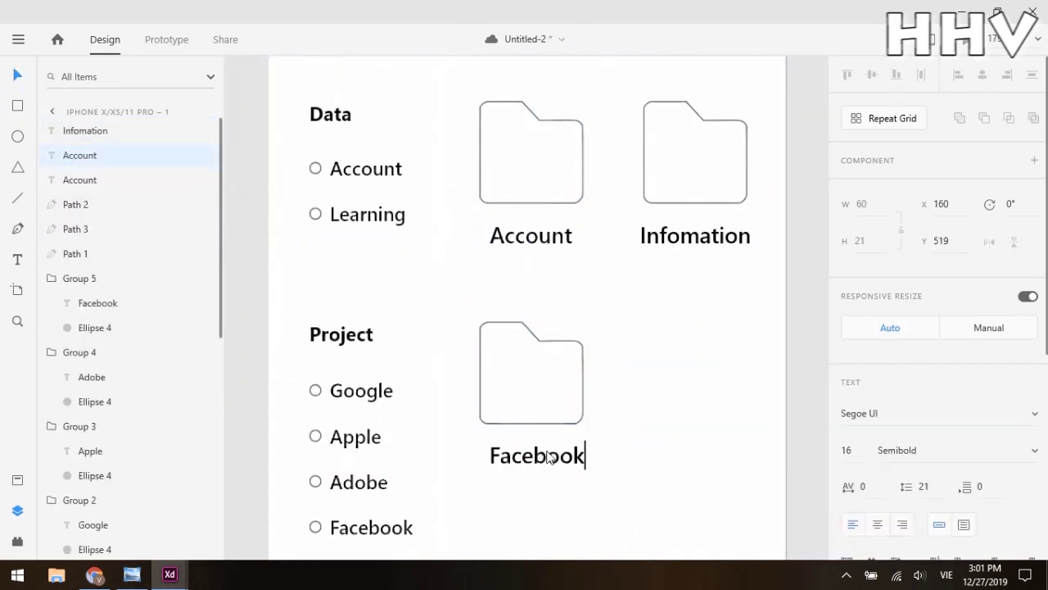
pyautogui.press('Escape')
# Draw a 375×75 bar across the bottom of the screen.
pyautogui.scroll(-5, 546, 455)
pyautogui.press('r')
pyautogui.moveTo(271, 312); pyautogui.dragTo(786, 414)
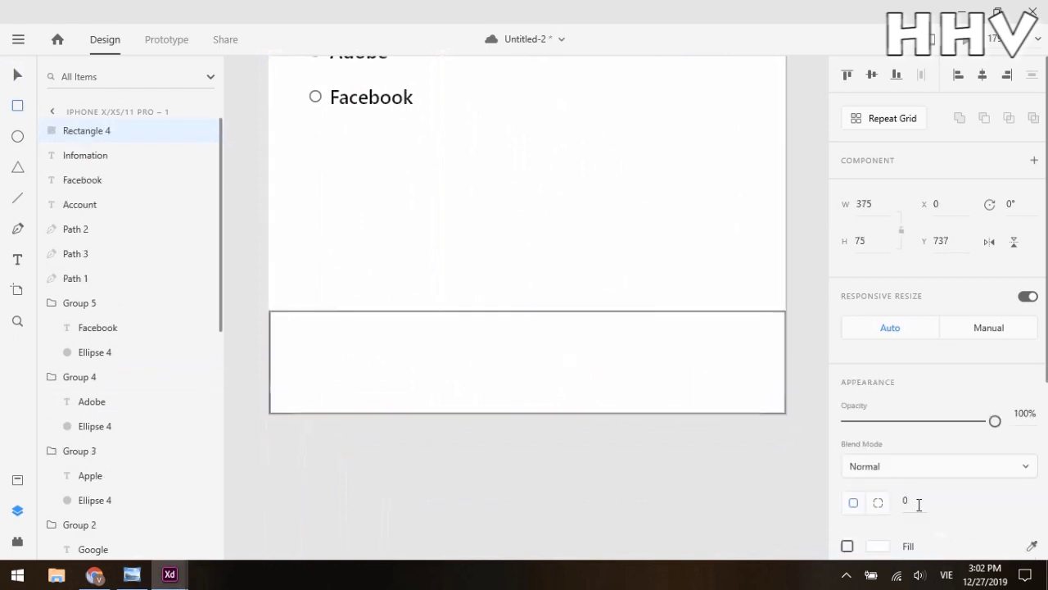
# Draw the bottom navigation icons: a pen-drawn home shape and a small circle.
pyautogui.scroll(5, 519, 371)
pyautogui.press('p')
pyautogui.click(408, 403)
pyautogui.click(408, 337)
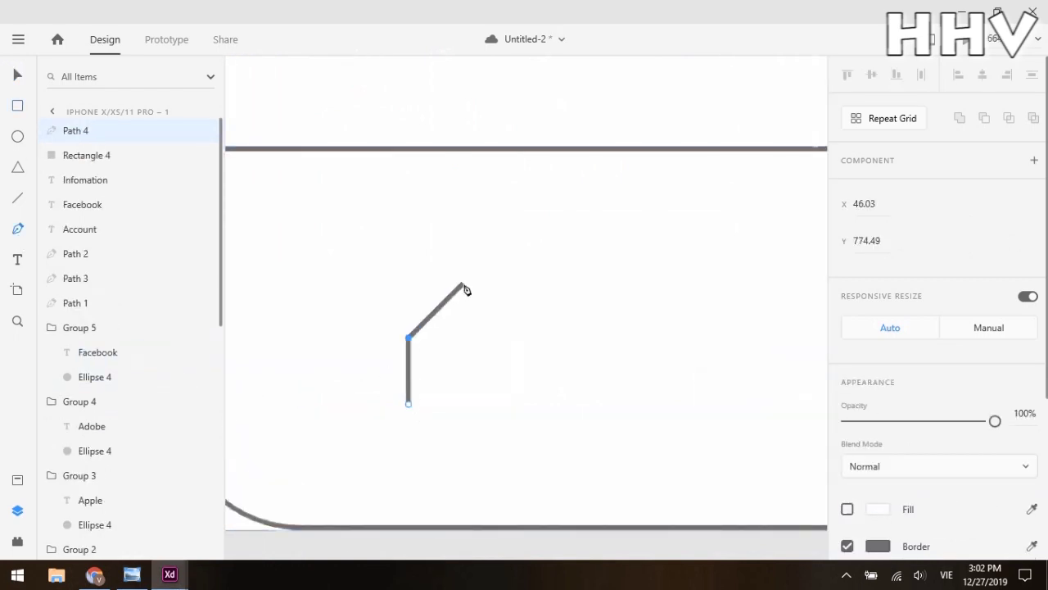
pyautogui.click(518, 404)
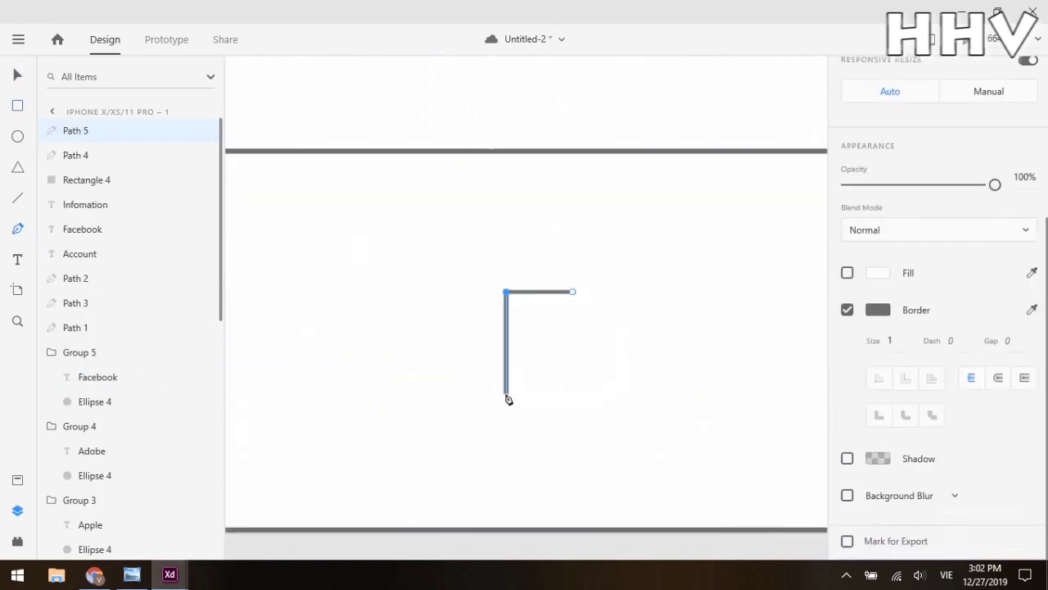
pyautogui.scroll(-2, 615, 310)
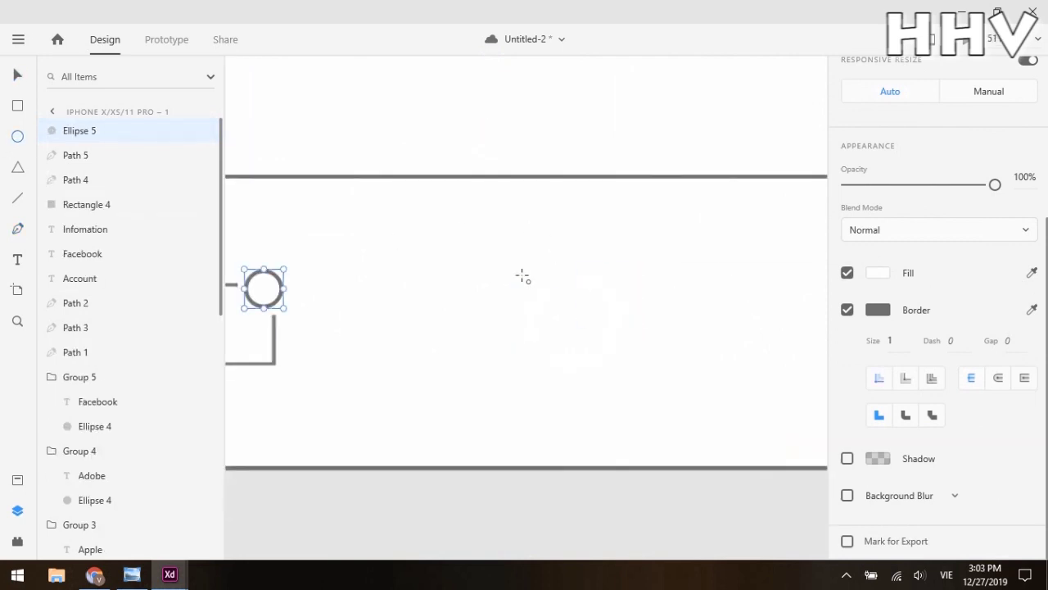
pyautogui.scroll(-2, 589, 326)
pyautogui.scroll(3, 524, 312)
pyautogui.moveTo(496, 258); pyautogui.dragTo(545, 306)
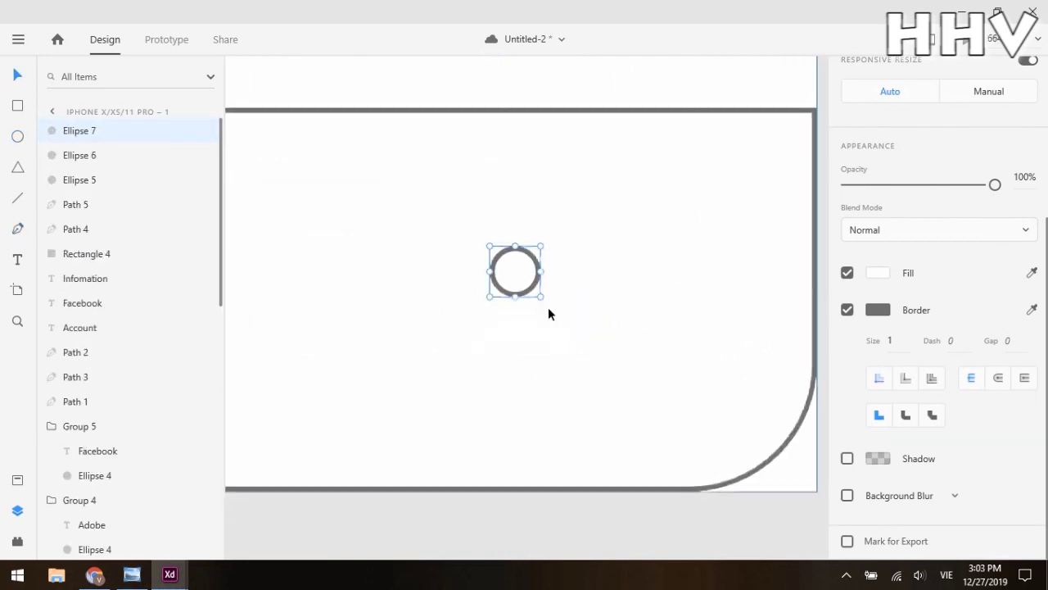
pyautogui.press('Escape')
pyautogui.scroll(-3, 688, 332)
pyautogui.scroll(4, 491, 262)
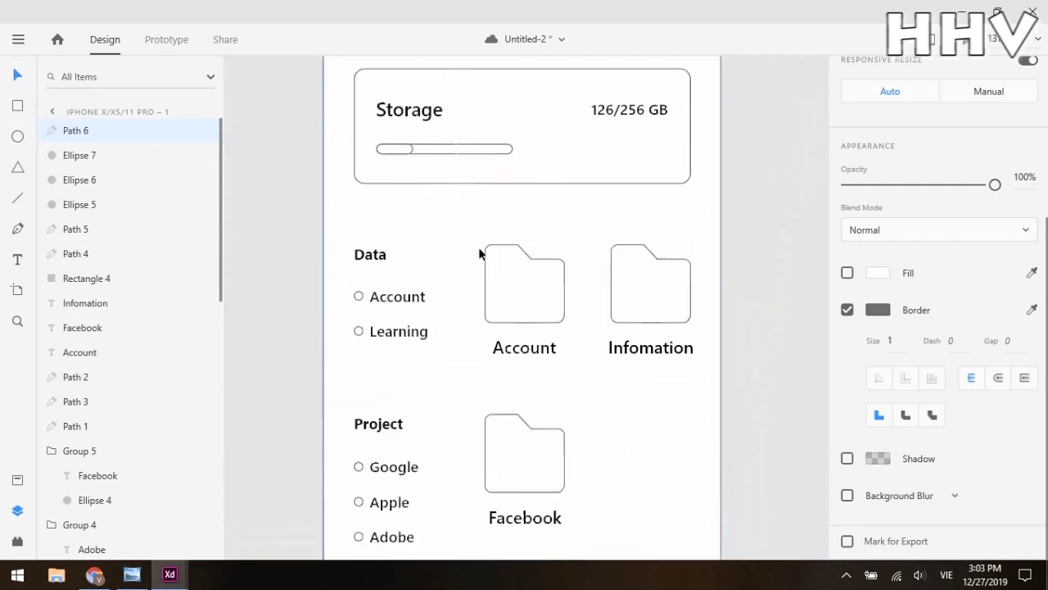
# Draw a tall 126×812 panel down the left side with 25/0/0/25 corner radii.
pyautogui.press('r')
pyautogui.moveTo(323, 110); pyautogui.dragTo(457, 414)
pyautogui.scroll(5, 672, 352)
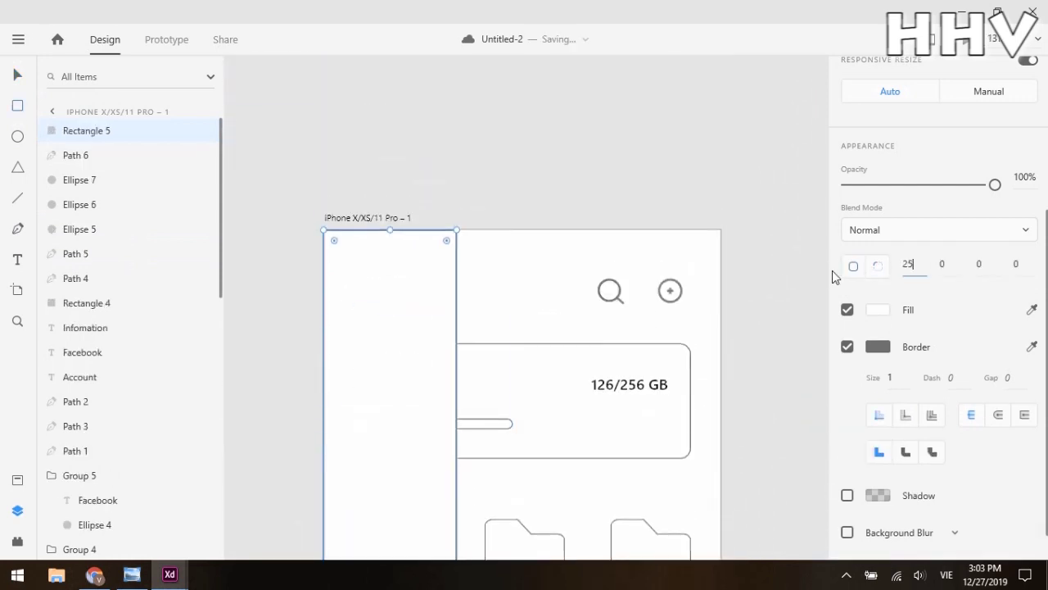
pyautogui.scroll(-3, 551, 297)
pyautogui.scroll(3, 560, 347)
pyautogui.scroll(-3, 560, 347)
pyautogui.scroll(-5, 87, 475)
# Draw a full-screen 375×812 background rectangle and send it to the back.
pyautogui.press('r')
pyautogui.moveTo(434, 162)
pyautogui.mouseDown()
pyautogui.moveTo(541, 368)
pyautogui.moveTo(573, 464)
pyautogui.mouseUp()
pyautogui.hotkey('ctrl', 'shift', '[')
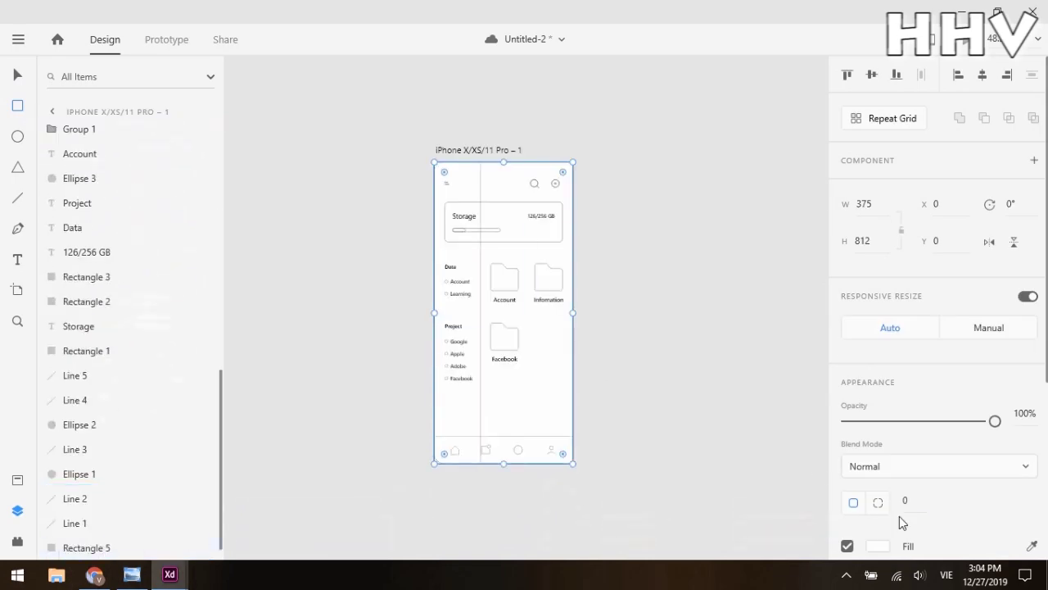
# Colour the plus-circle and menu nav icon outlines blue.
pyautogui.scroll(-2, 935, 522)
pyautogui.press('v')
pyautogui.scroll(5, 534, 180)
pyautogui.click(674, 181)
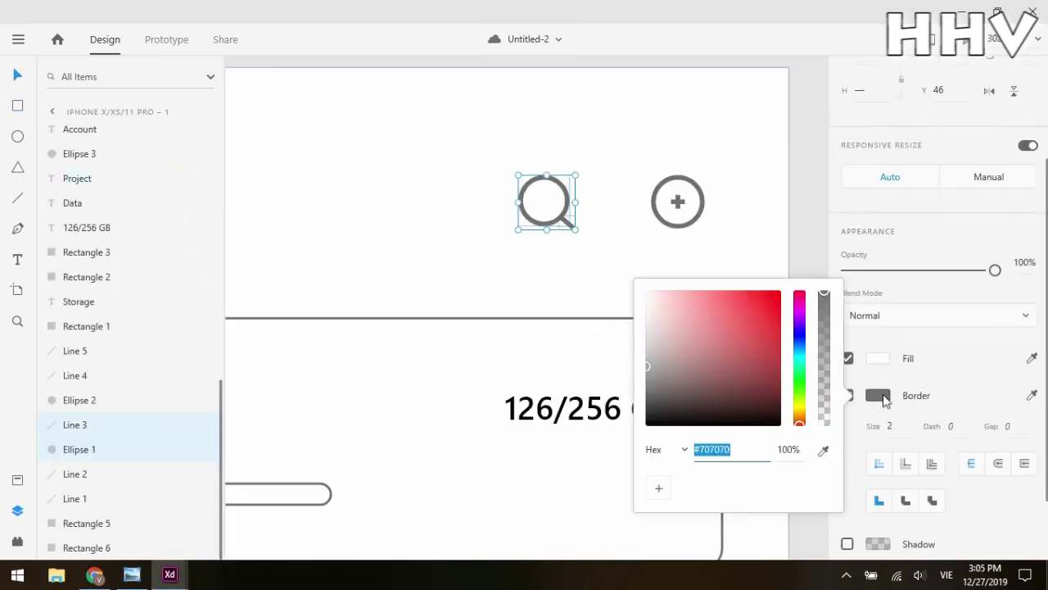
pyautogui.scroll(-3, 697, 221)
pyautogui.click(438, 273)
pyautogui.click(878, 358)
# Fill the progress bar and the Account and Infomation folders blue.
pyautogui.click(557, 368)
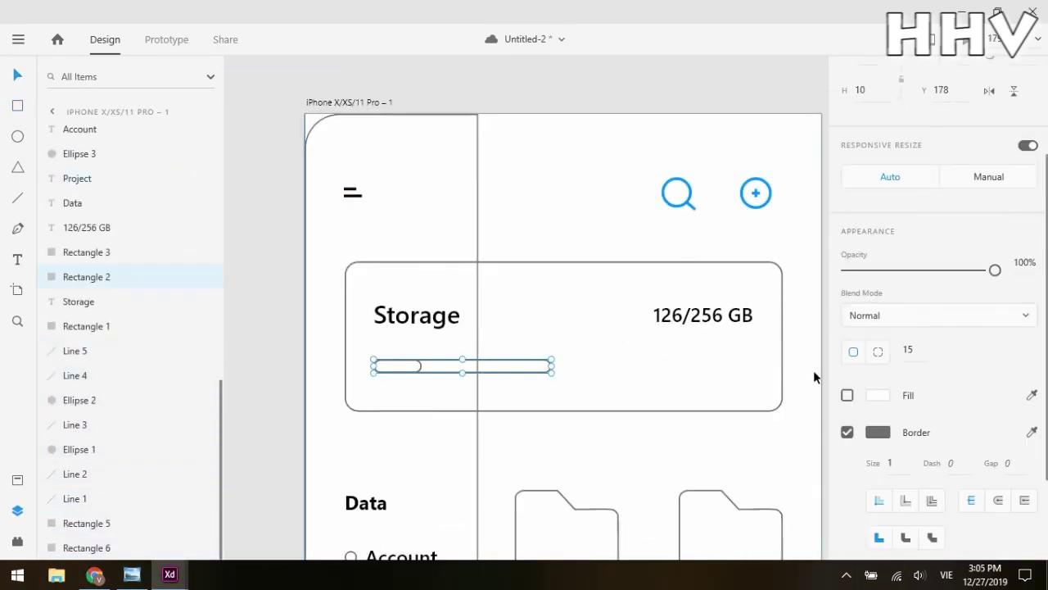
pyautogui.click(847, 394)
pyautogui.scroll(3, 481, 401)
pyautogui.click(486, 400)
pyautogui.click(847, 395)
pyautogui.click(649, 401)
pyautogui.click(847, 395)
pyautogui.scroll(-2, 534, 344)
pyautogui.click(487, 532)
# Colour the home, folder and person nav icons blue, removing the dot's border.
pyautogui.scroll(-3, 629, 316)
pyautogui.scroll(5, 475, 464)
pyautogui.click(475, 464)
pyautogui.click(878, 319)
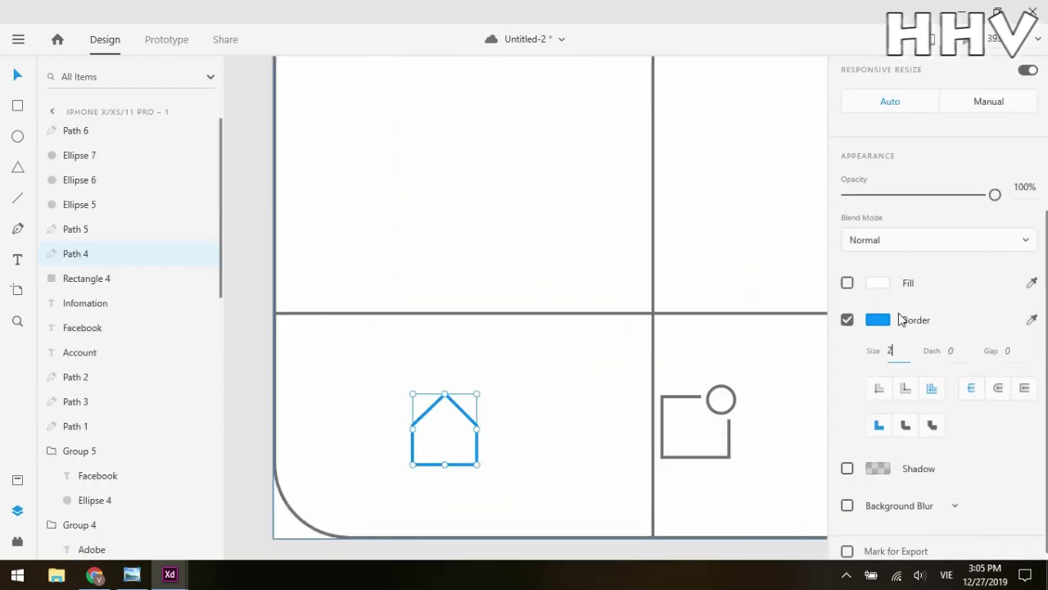
pyautogui.click(846, 319)
pyautogui.scroll(-3, 629, 317)
pyautogui.scroll(3, 638, 398)
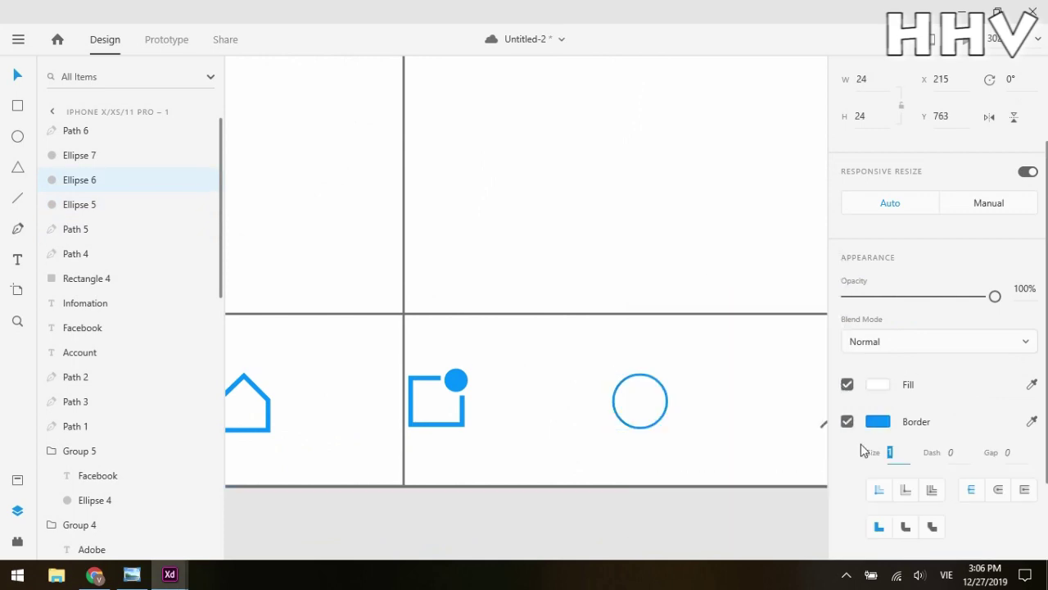
pyautogui.click(704, 376)
pyautogui.click(878, 380)
pyautogui.click(735, 425)
pyautogui.click(878, 421)
pyautogui.scroll(-3, 629, 316)
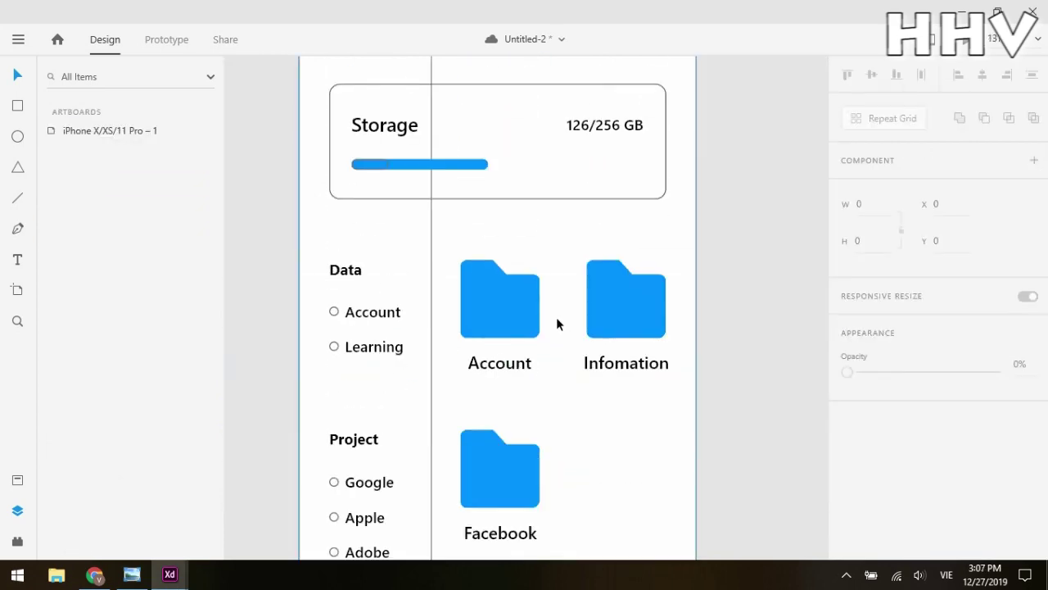
pyautogui.scroll(3, 557, 317)
# Fill the Account and Learning Data bullets blue.
pyautogui.click(328, 306)
pyautogui.click(878, 540)
pyautogui.click(333, 366)
pyautogui.click(333, 366)
pyautogui.scroll(-3, 437, 400)
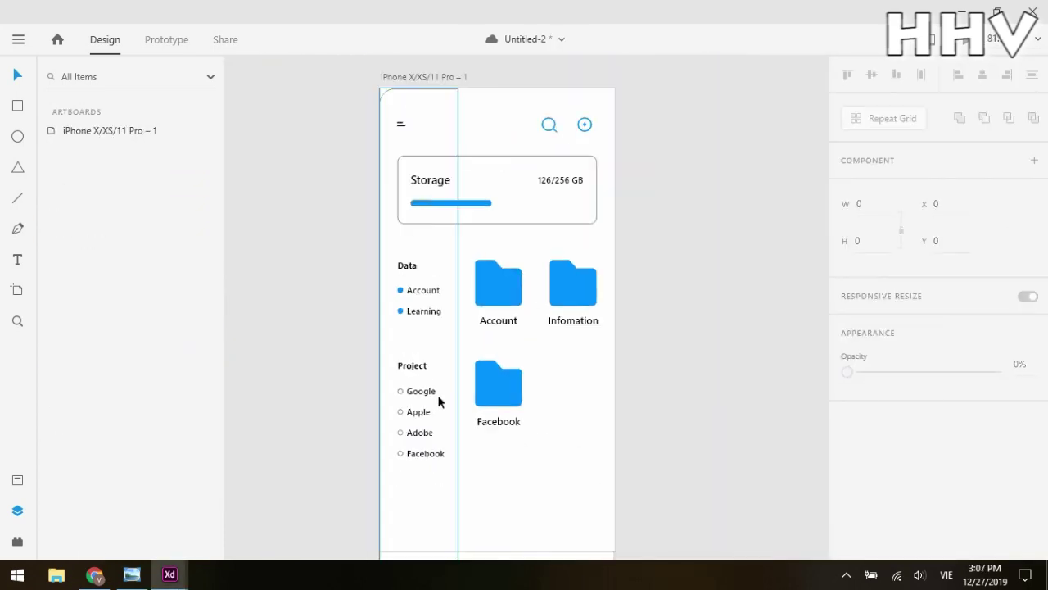
pyautogui.scroll(3, 437, 393)
# Colour the small storage bar segment yellow.
pyautogui.click(440, 350)
pyautogui.click(440, 351)
pyautogui.scroll(-3, 510, 298)
pyautogui.scroll(3, 509, 298)
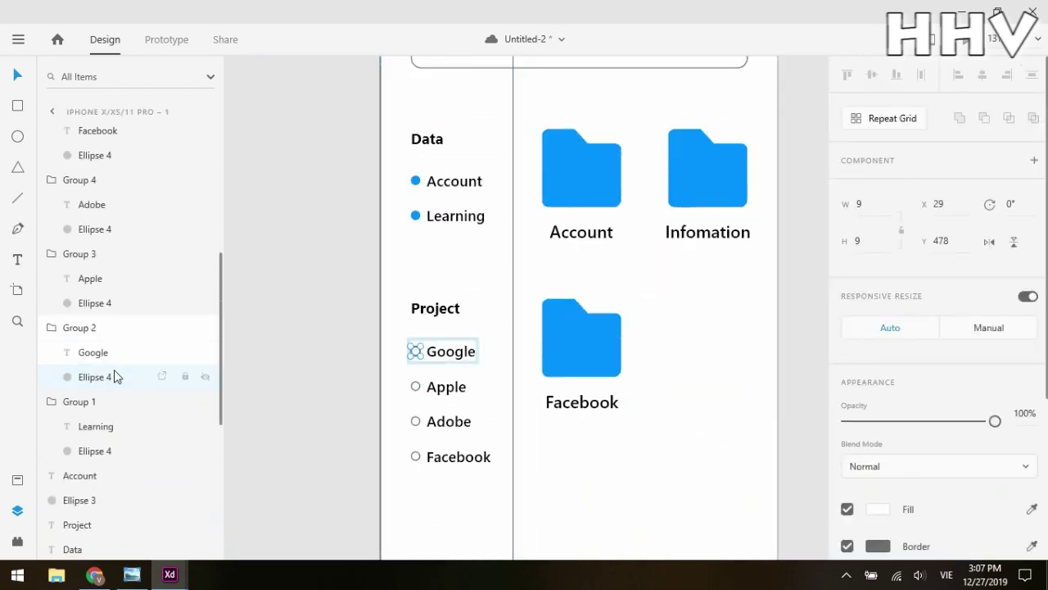
# Ungroup the Project list items and colour their bullets yellow.
pyautogui.click(82, 400)
pyautogui.keyDown('shift'); pyautogui.click(82, 236); pyautogui.keyUp('shift')
pyautogui.hotkey('ctrl', 'shift', 'g')
pyautogui.click(878, 510)
pyautogui.scroll(-3, 480, 449)
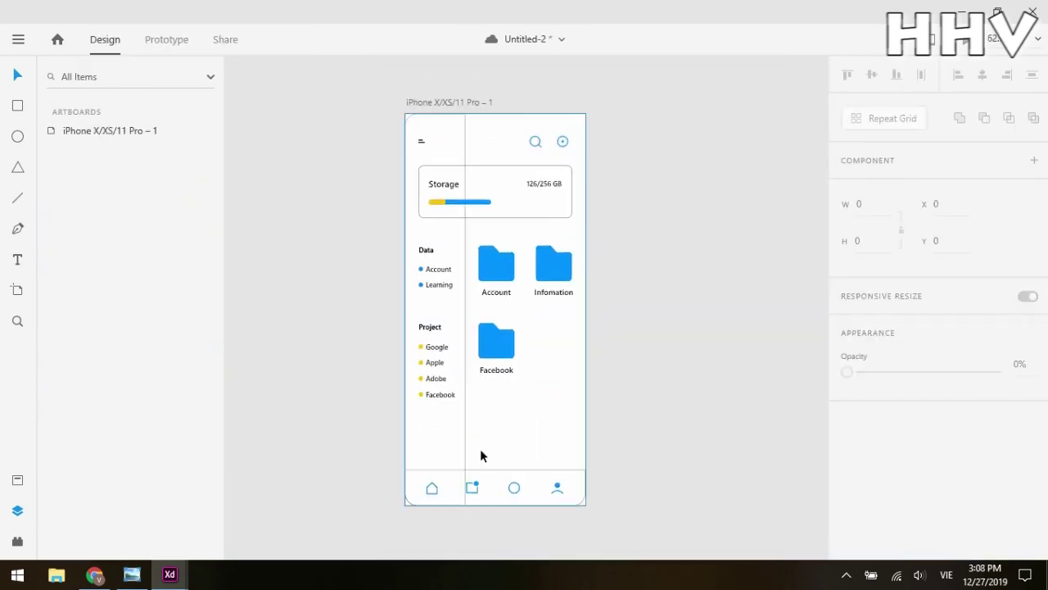
pyautogui.scroll(1, 480, 448)
# Select the Storage card, left sidebar and bottom navigation bar to review them.
pyautogui.click(524, 155)
pyautogui.click(653, 276)
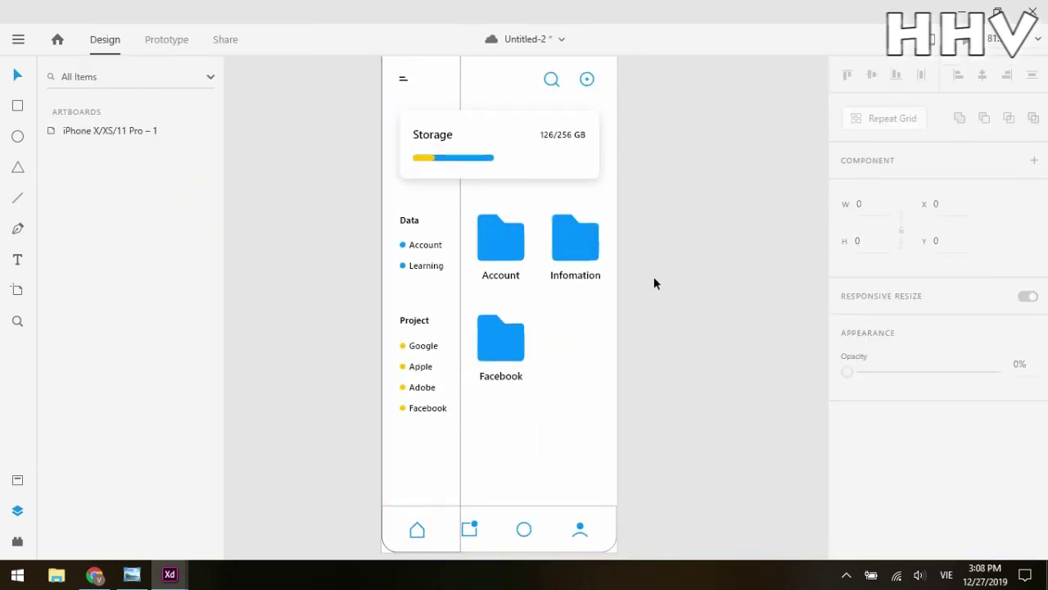
pyautogui.scroll(-1, 654, 276)
pyautogui.click(471, 409)
pyautogui.click(459, 471)
pyautogui.press('Escape')
pyautogui.scroll(1, 460, 450)
pyautogui.click(595, 503)
pyautogui.click(716, 435)
pyautogui.scroll(2, 715, 435)
pyautogui.scroll(-3, 604, 499)
pyautogui.click(466, 172)
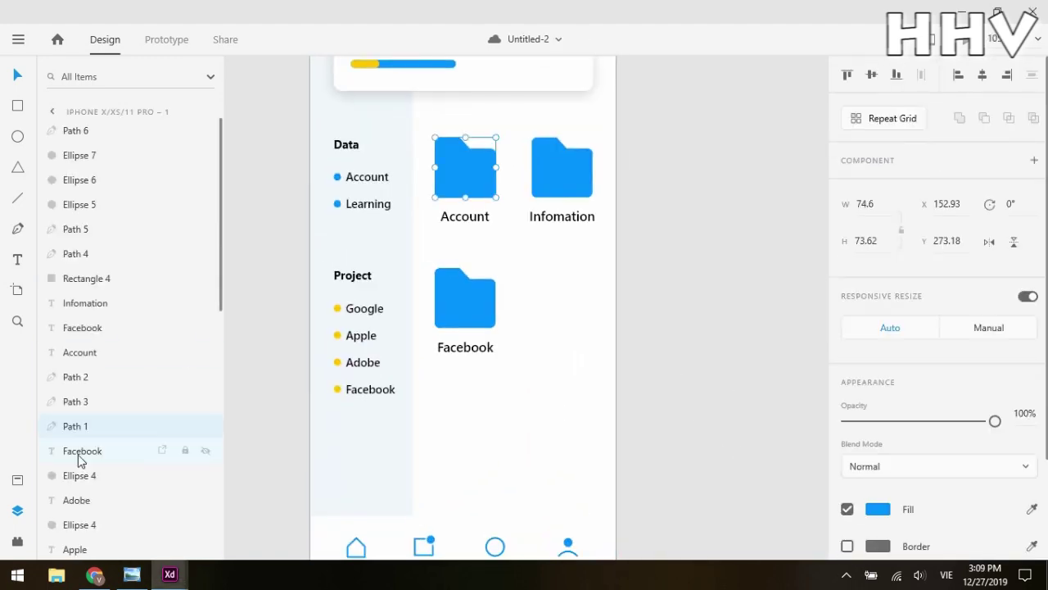
# Duplicate the Infomation folder into a new row and make the bottom-row folders yellow.
pyautogui.moveTo(469, 180); pyautogui.dragTo(565, 311)
pyautogui.hotkey('ctrl', 'z')
pyautogui.moveTo(572, 181); pyautogui.dragTo(562, 374)
pyautogui.scroll(-1, 574, 263)
pyautogui.click(648, 299)
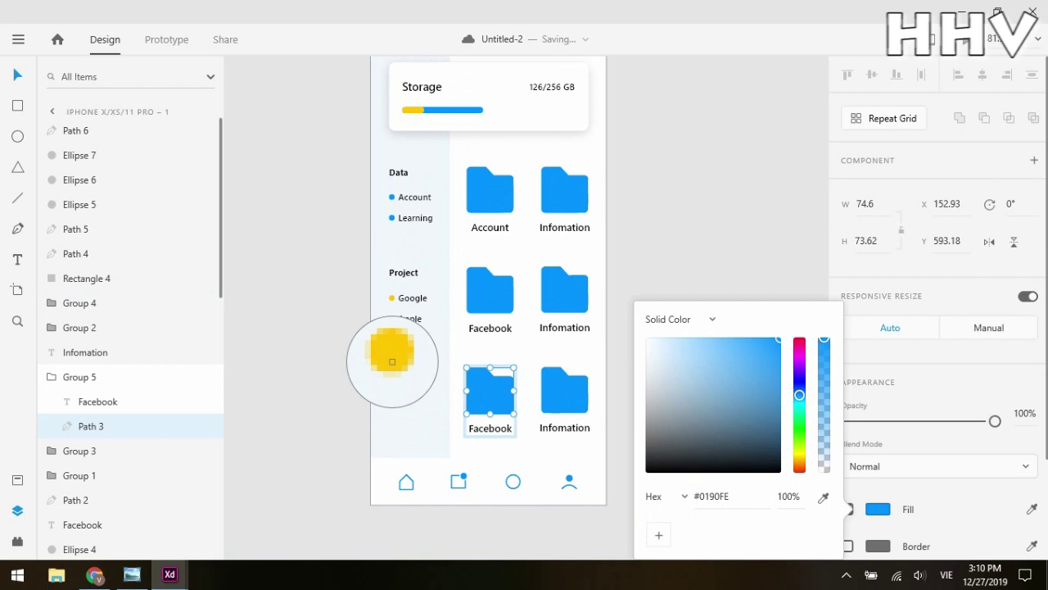
pyautogui.click(391, 362)
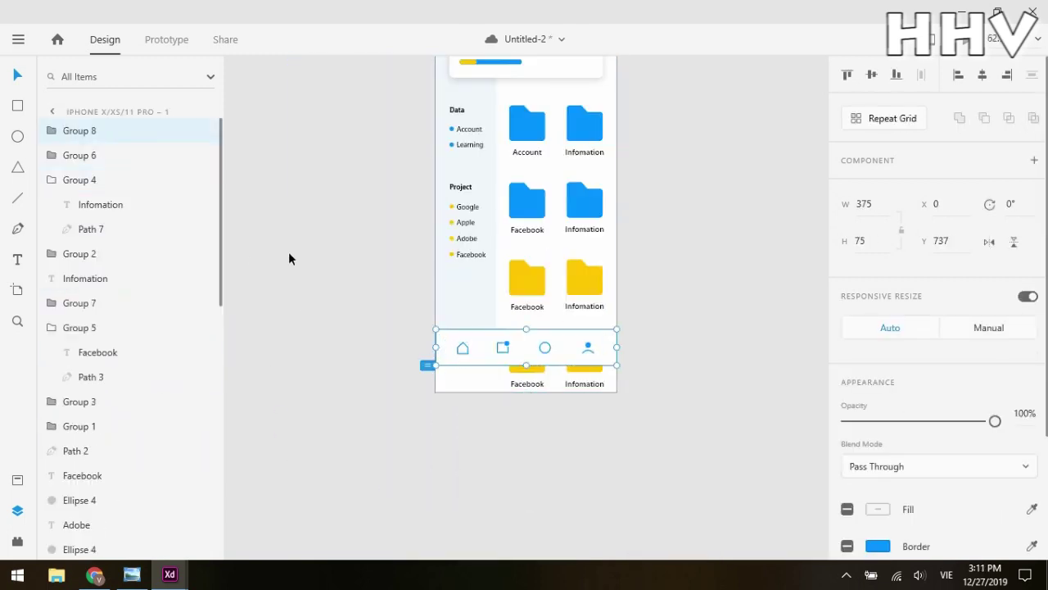
# Preview the home screen in Prototype mode, then close the preview.
pyautogui.click(168, 41)
pyautogui.hotkey('ctrl', 'Return')
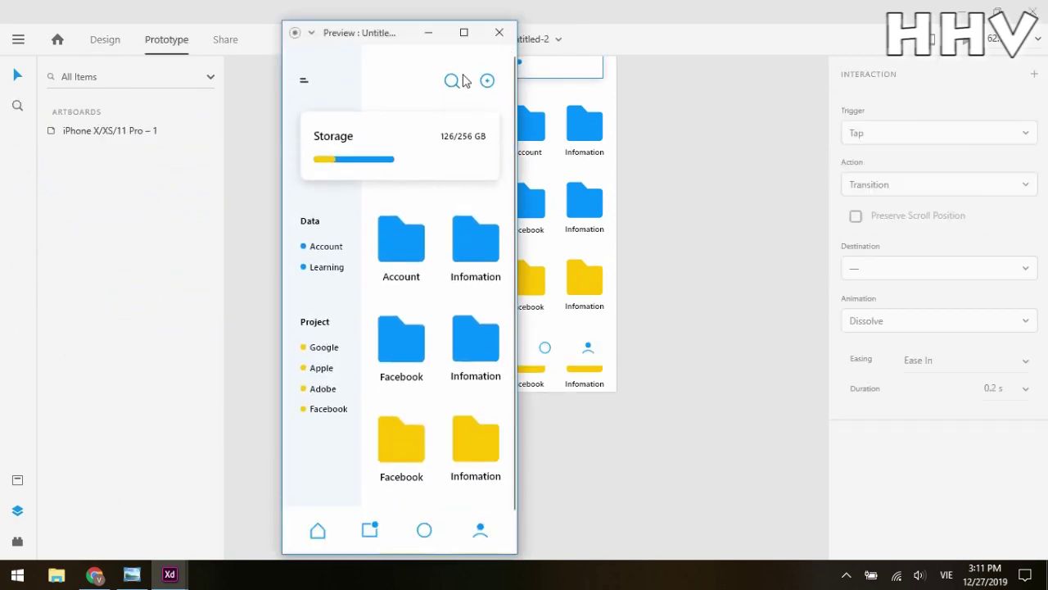
pyautogui.click(492, 32)
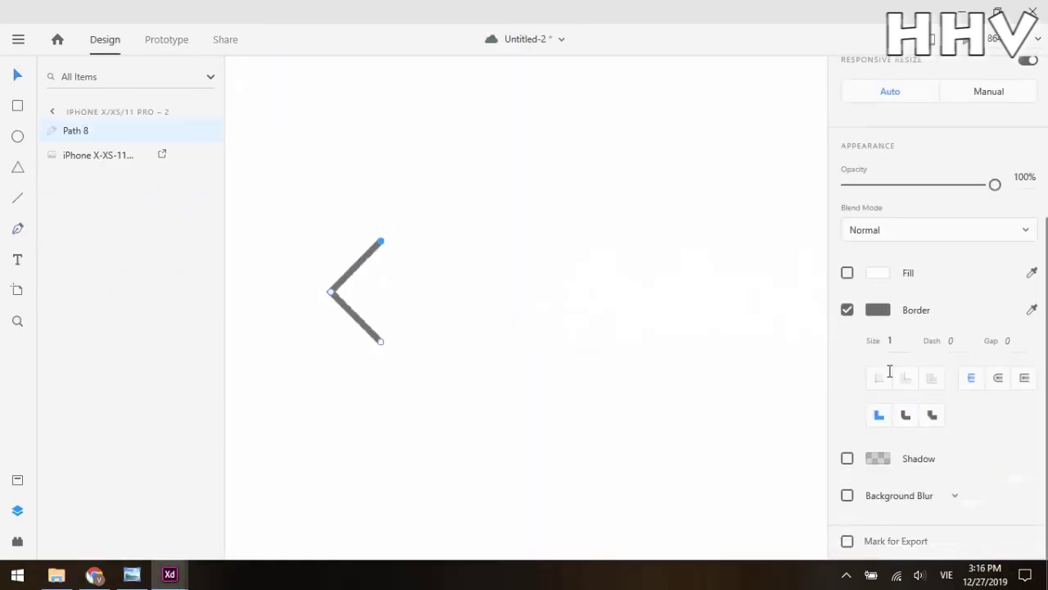
# Add a bold 'Adobe' title to the second screen.
pyautogui.click(444, 246)
pyautogui.write('Adobe')
pyautogui.press('Escape')
pyautogui.hotkey('ctrl', 'b')
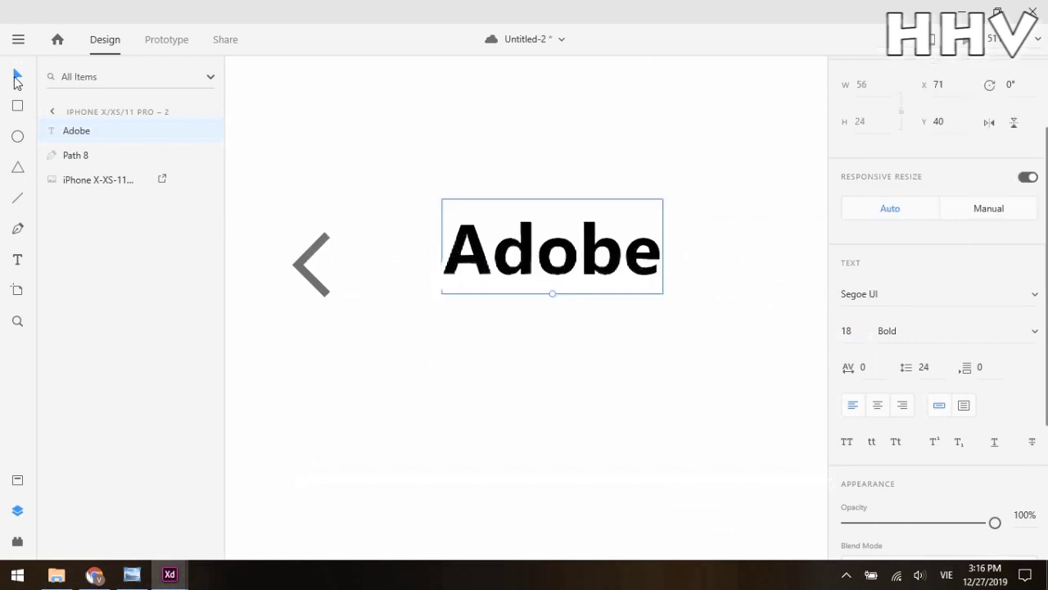
pyautogui.keyDown('ctrl'); pyautogui.scroll(-2, 310, 340); pyautogui.keyUp('ctrl')
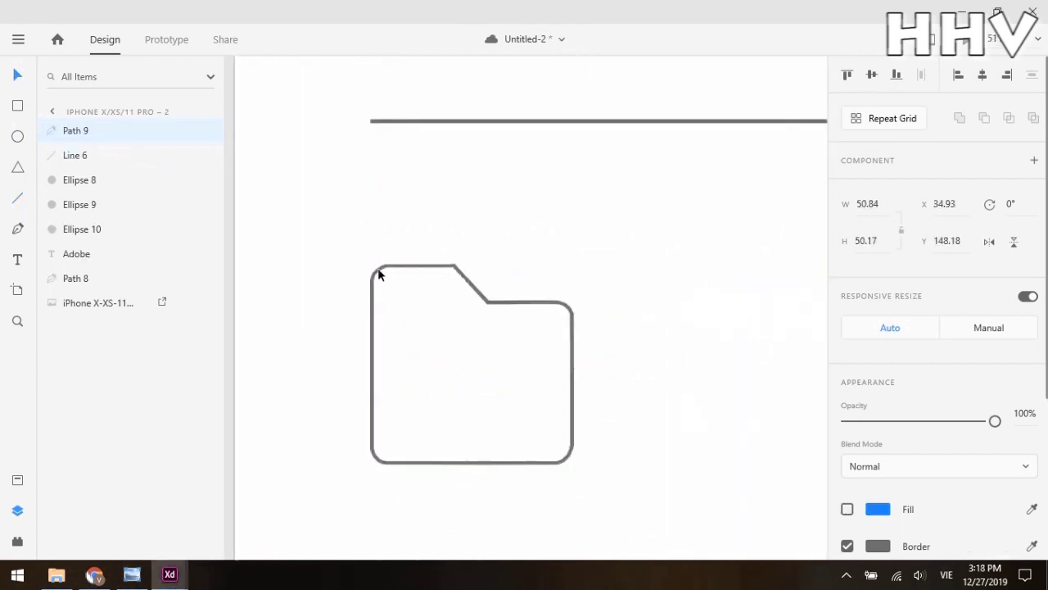
# Start the All Redesign text label beside the folder outline.
pyautogui.press('t')
pyautogui.click(412, 328)
pyautogui.write('AL')
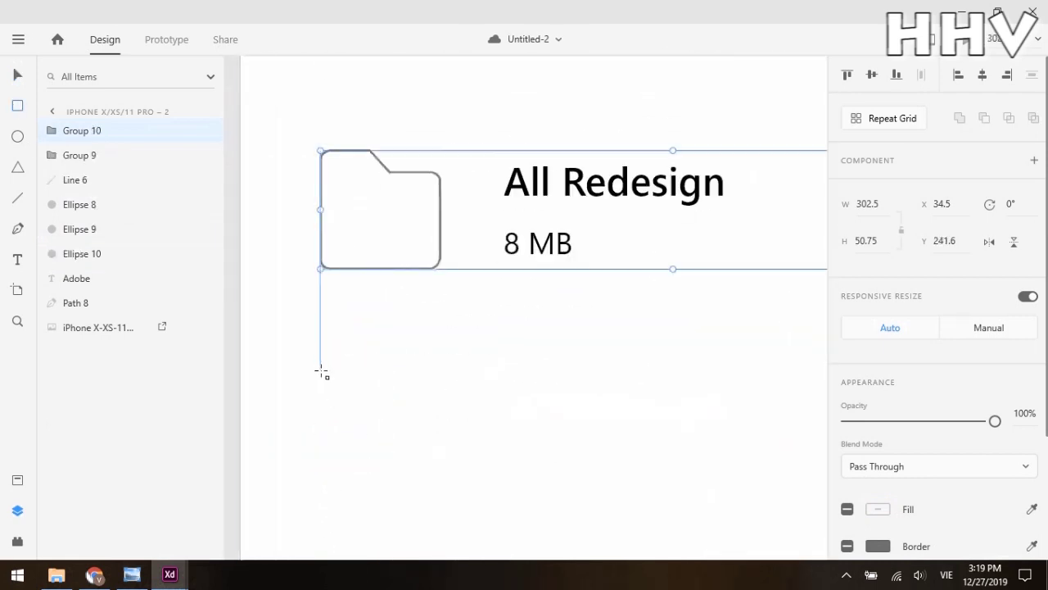
# Draw a 50x50 square and retitle the rows 'Full UI' and 'Adobe XD'.
pyautogui.moveTo(321, 372); pyautogui.dragTo(436, 486)
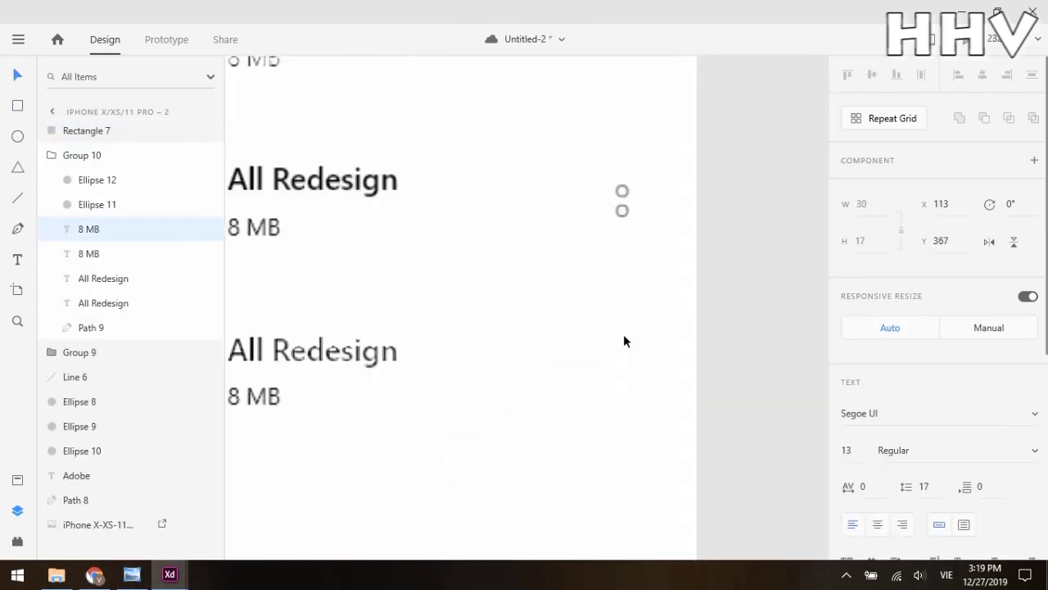
pyautogui.write('Full UI')
pyautogui.doubleClick(495, 400)
pyautogui.write('Adobe XD')
pyautogui.press('Escape')
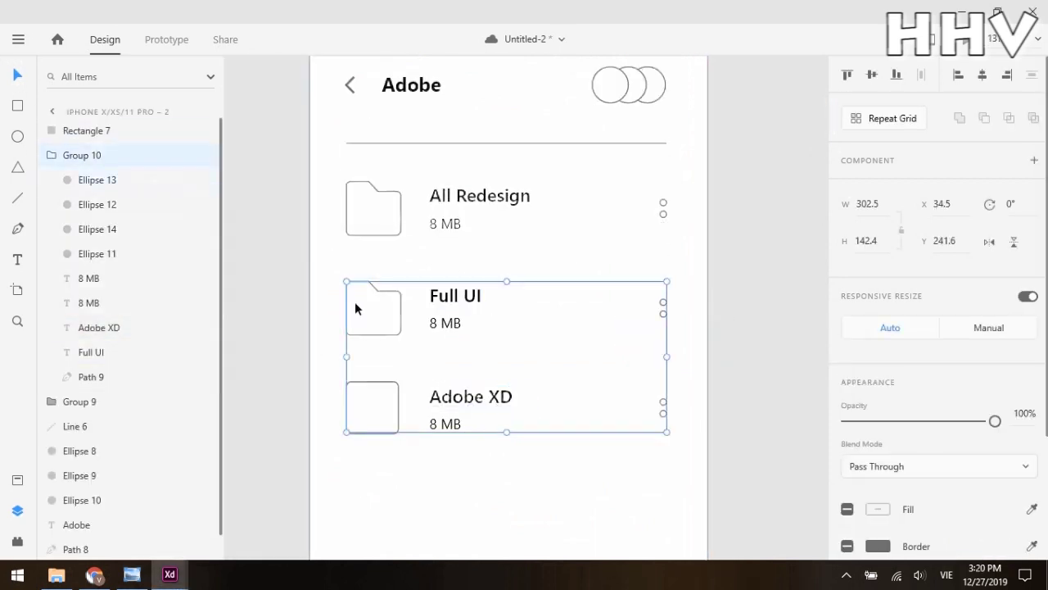
# Duplicate the Adobe XD row several times down the list.
pyautogui.rightClick(88, 160)
pyautogui.click(118, 262)
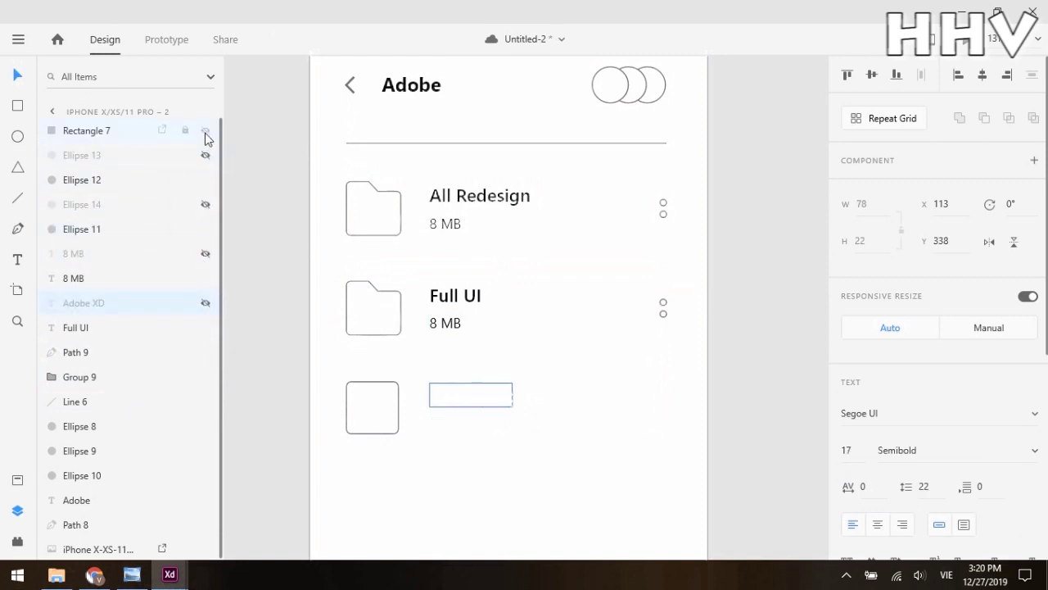
pyautogui.hotkey('ctrl', 'z')
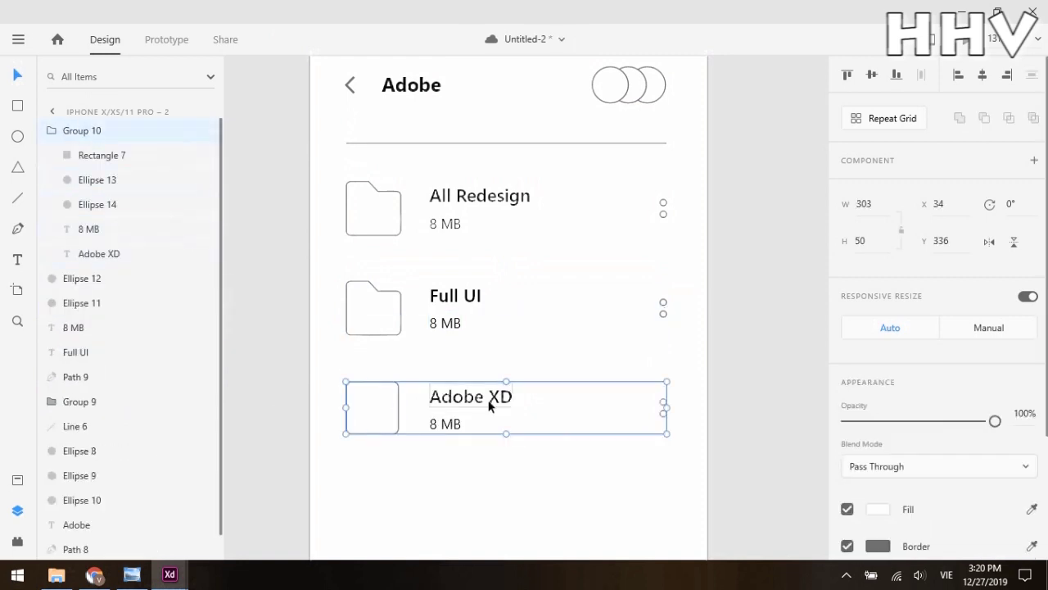
pyautogui.scroll(-3, 489, 405)
pyautogui.moveTo(490, 405)
pyautogui.mouseDown()
pyautogui.moveTo(418, 398)
pyautogui.moveTo(404, 432)
pyautogui.mouseUp()
pyautogui.hotkey('ctrl', 'd')
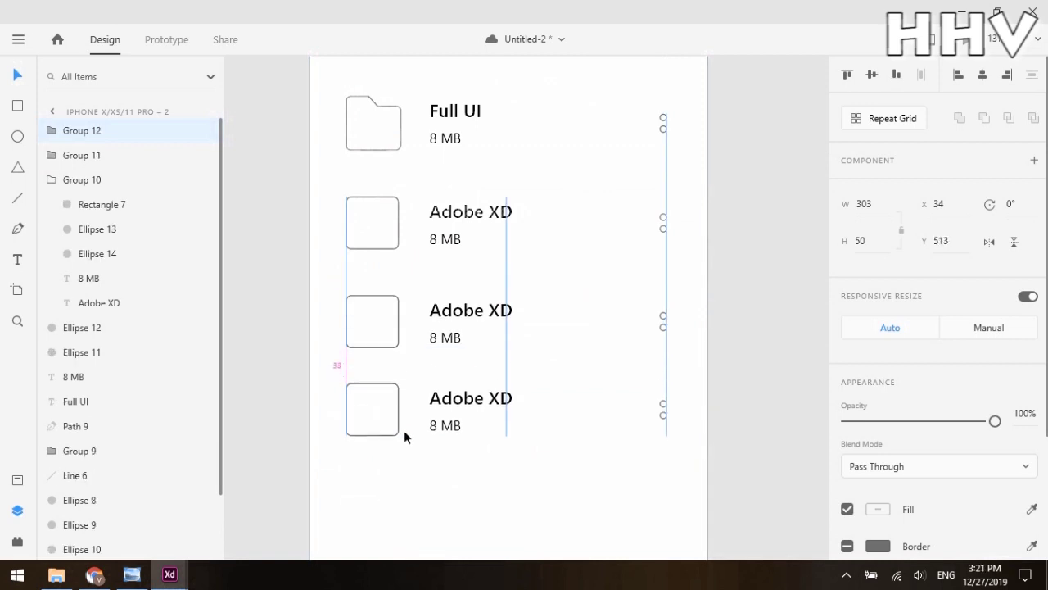
pyautogui.scroll(-2, 404, 433)
pyautogui.hotkey('ctrl', 'd')
pyautogui.moveTo(426, 385); pyautogui.dragTo(400, 426)
pyautogui.hotkey('ctrl', '0')
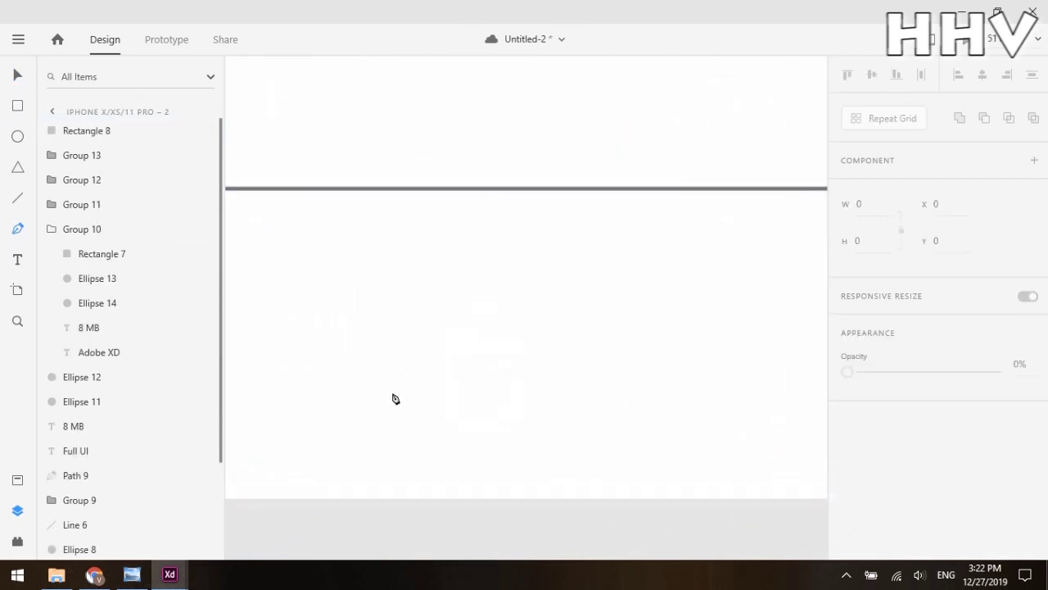
# Close the trash-can body shape and select both lid pieces.
pyautogui.click(460, 424)
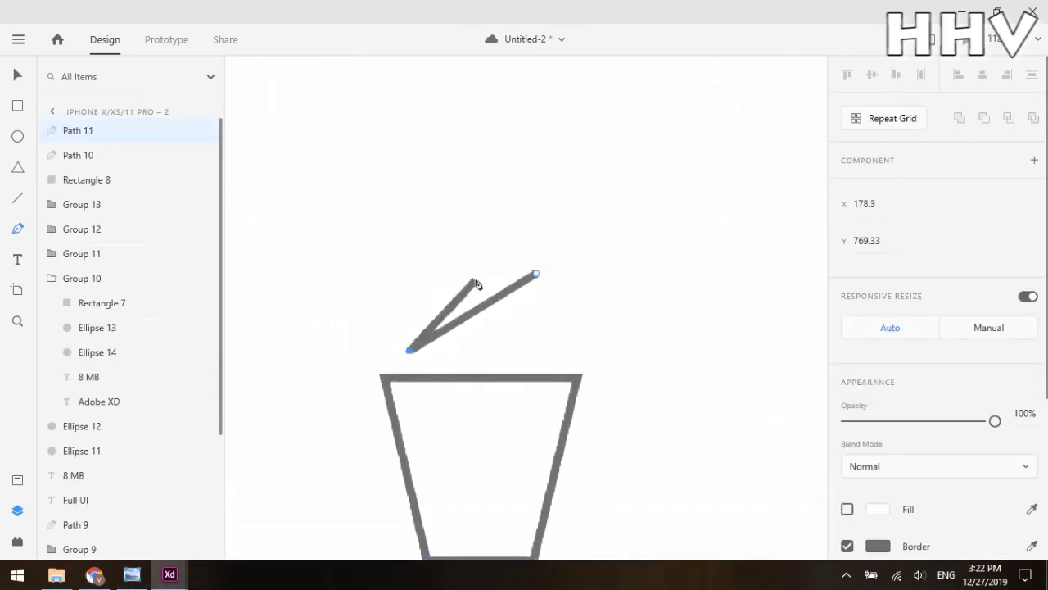
pyautogui.keyDown('shift'); pyautogui.click(77, 157); pyautogui.keyUp('shift')
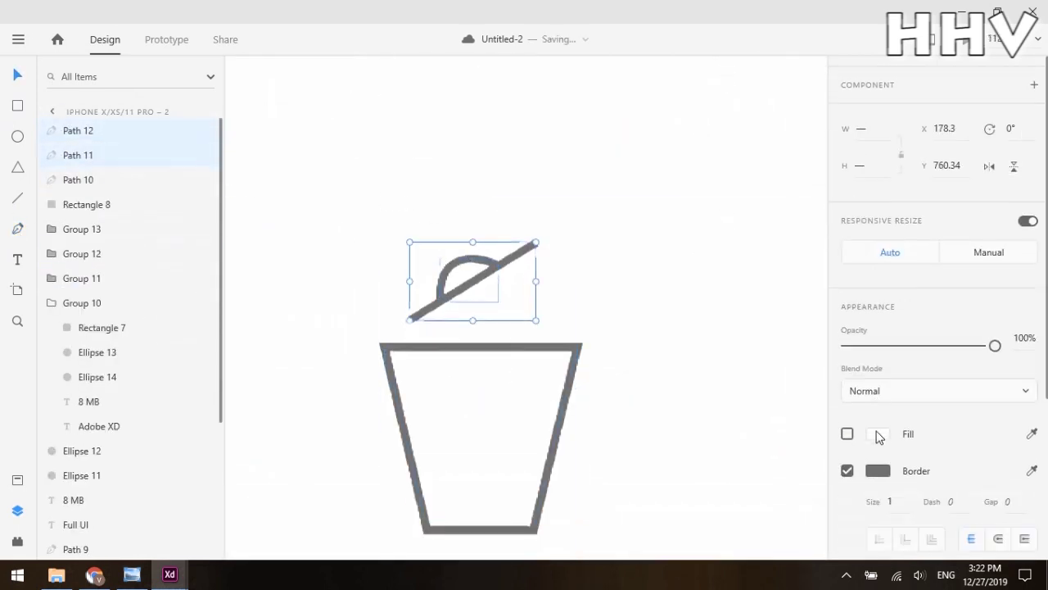
pyautogui.scroll(-3, 639, 290)
pyautogui.scroll(-3, 573, 328)
# Draw a full-screen rectangle and send it behind all content.
pyautogui.press('r')
pyautogui.moveTo(418, 483)
pyautogui.mouseDown()
pyautogui.moveTo(616, 488)
pyautogui.moveTo(600, 505)
pyautogui.mouseUp()
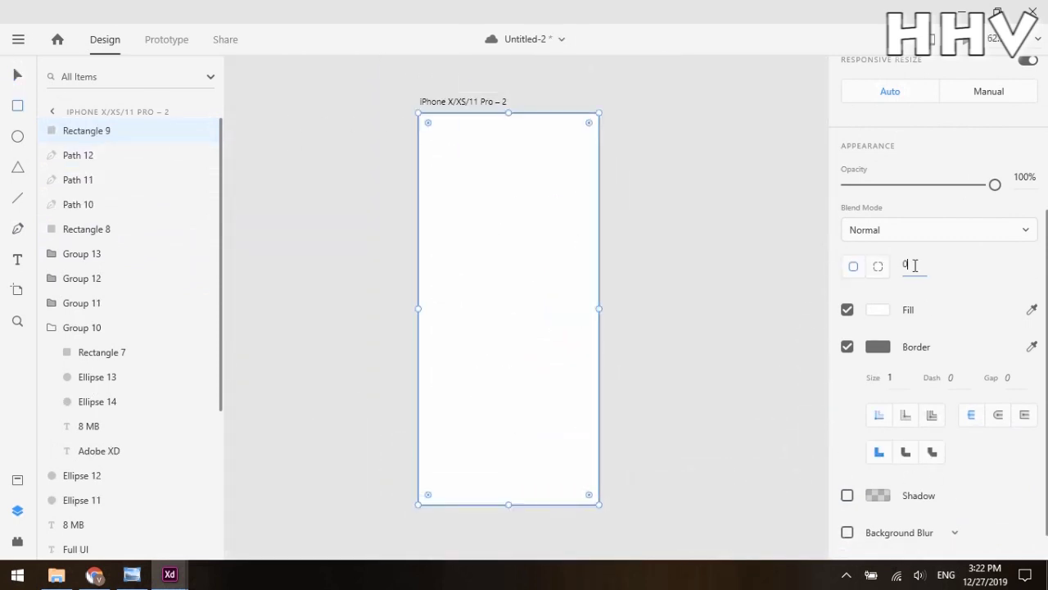
pyautogui.moveTo(101, 135); pyautogui.dragTo(128, 549)
pyautogui.click(641, 259)
pyautogui.scroll(3, 642, 258)
pyautogui.click(440, 290)
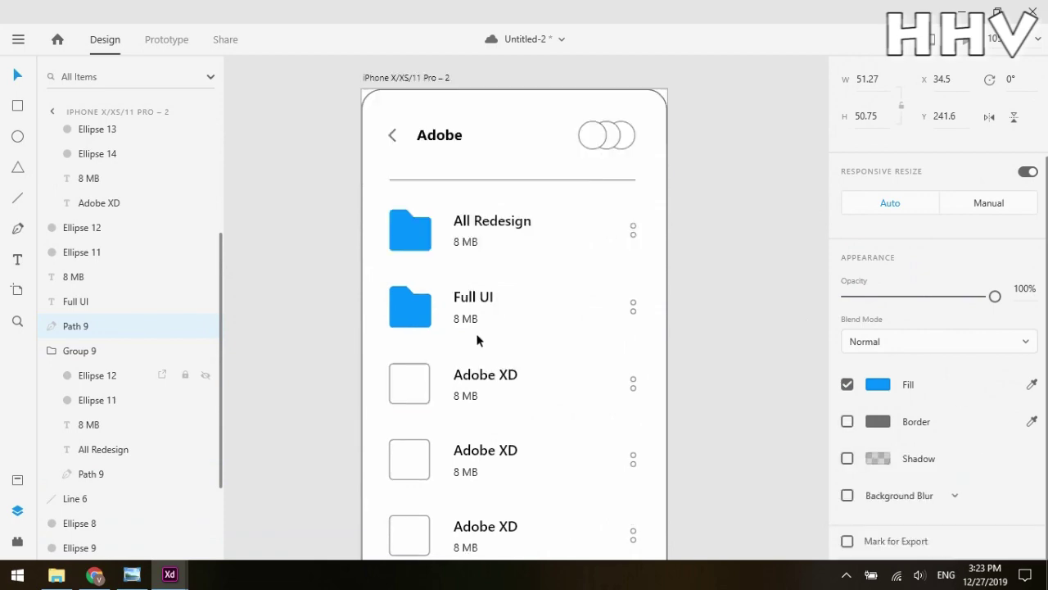
# Drop the Adobe XD icon image into the first row's square.
pyautogui.click(429, 385)
pyautogui.hotkey('alt', 'Tab')
pyautogui.moveTo(824, 226); pyautogui.dragTo(409, 382)
pyautogui.scroll(2, 435, 394)
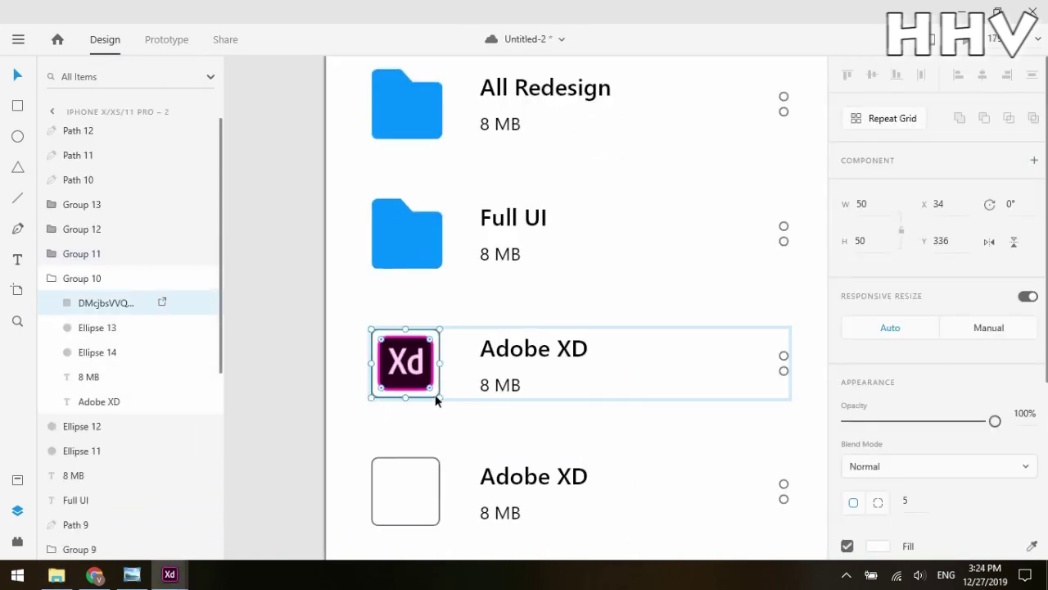
pyautogui.scroll(2, 409, 383)
pyautogui.moveTo(410, 382); pyautogui.dragTo(403, 381)
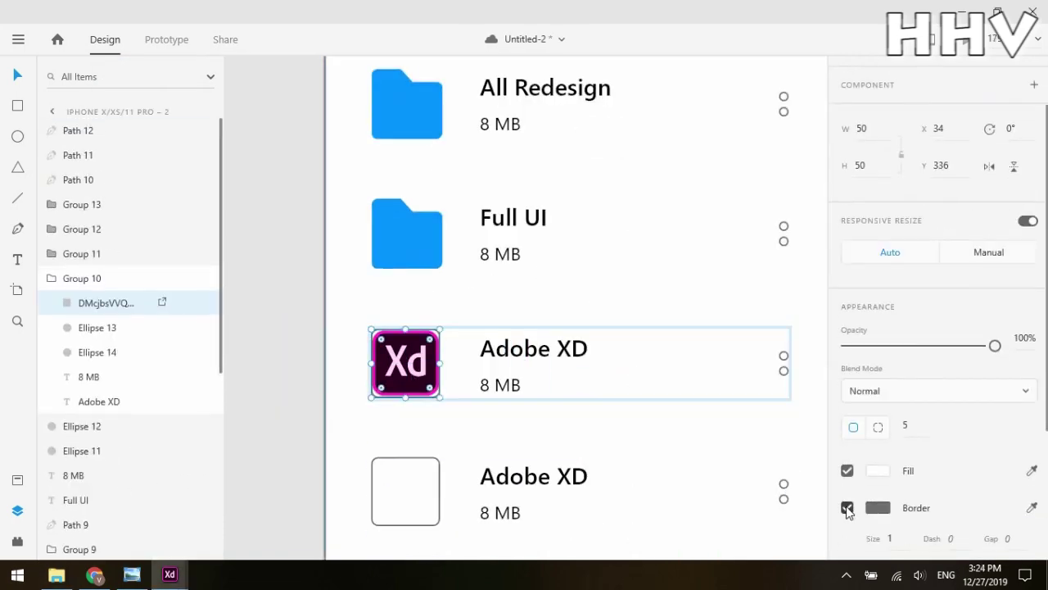
pyautogui.scroll(-2, 491, 369)
# Fill the next placeholder with the Ps icon and rename the row Adobe Photoshop.
pyautogui.click(406, 414)
pyautogui.hotkey('ctrl', 'v')
pyautogui.doubleClick(405, 414)
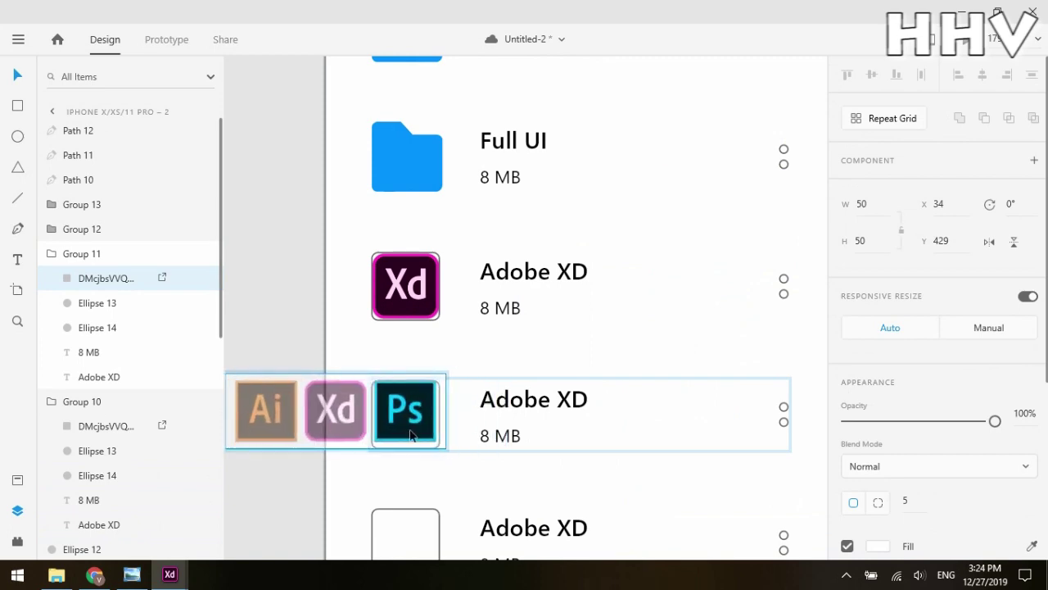
pyautogui.moveTo(434, 443)
pyautogui.mouseDown()
pyautogui.moveTo(459, 462)
pyautogui.moveTo(449, 452)
pyautogui.mouseUp()
pyautogui.scroll(3, 479, 486)
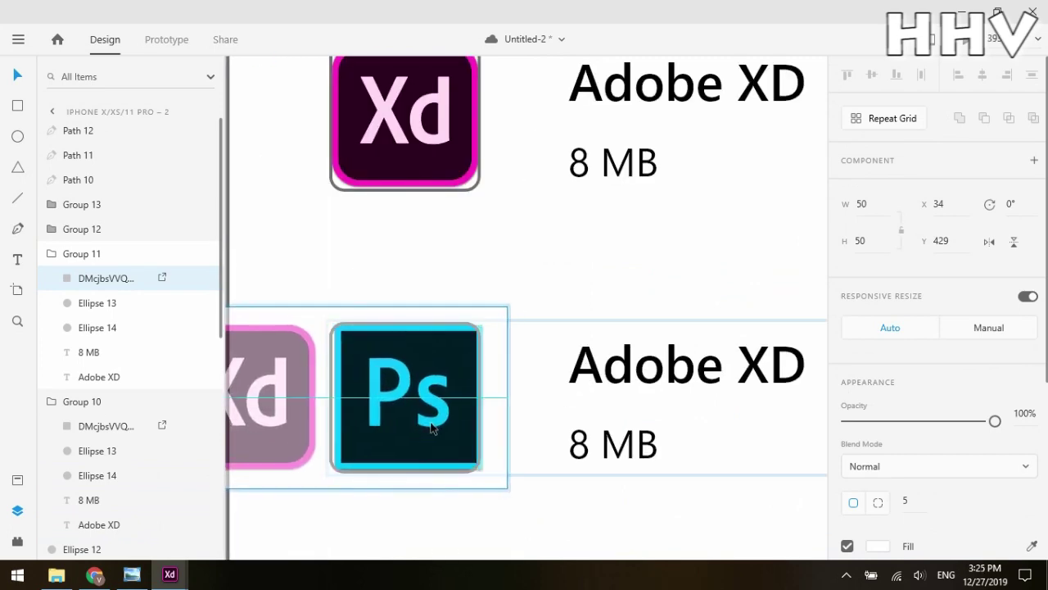
pyautogui.scroll(-3, 414, 325)
pyautogui.click(414, 325)
pyautogui.scroll(-2, 414, 325)
pyautogui.doubleClick(517, 358)
pyautogui.write('Ph')
# Add the Ai icon to the following placeholder and rename that row Adobe AI.
pyautogui.click(393, 386)
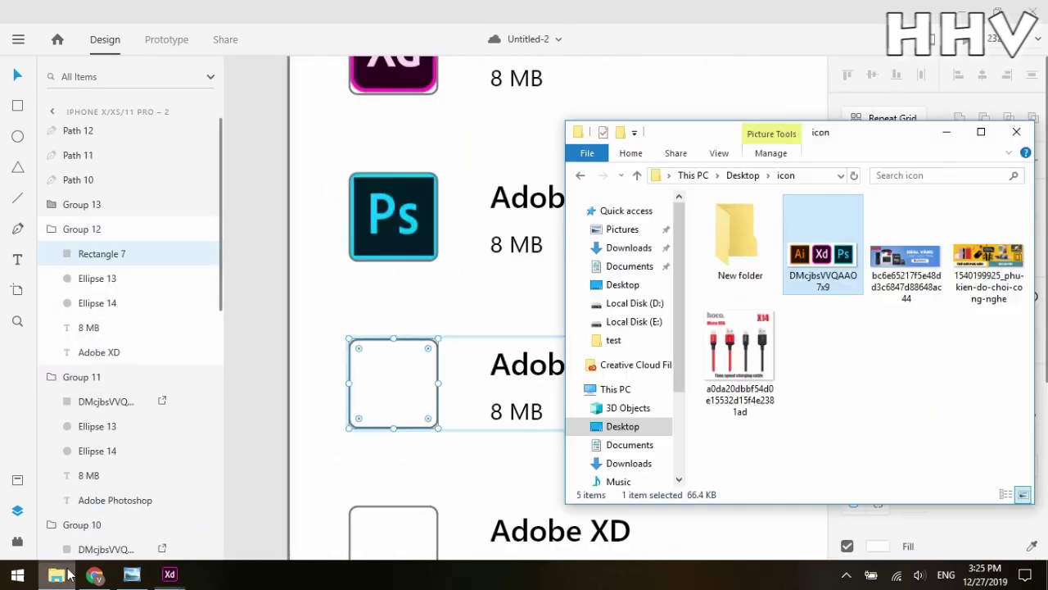
pyautogui.moveTo(824, 211); pyautogui.dragTo(395, 386)
pyautogui.scroll(2, 417, 415)
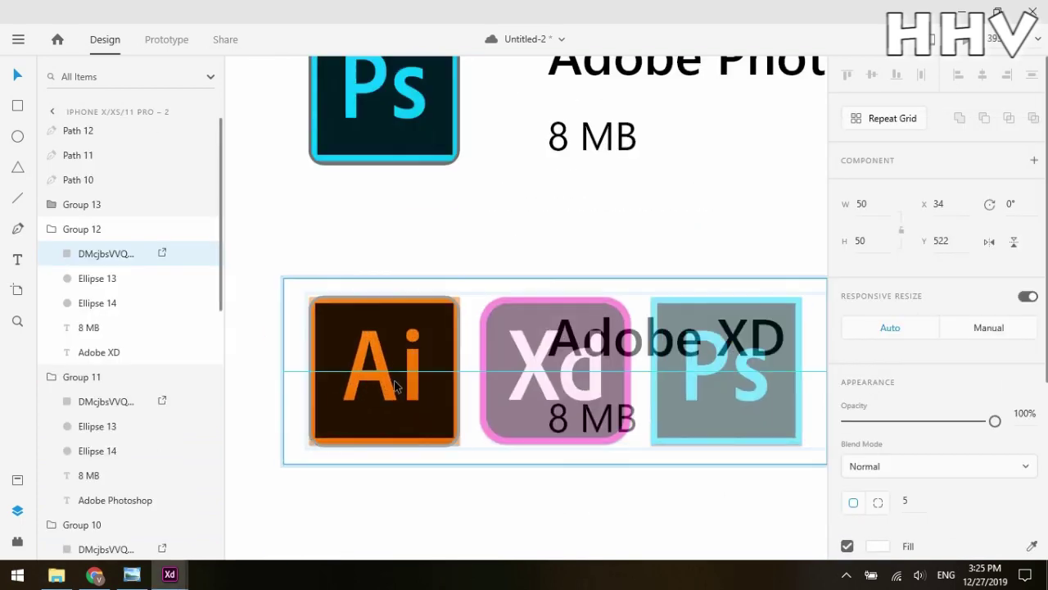
pyautogui.scroll(-4, 774, 445)
pyautogui.doubleClick(523, 368)
pyautogui.write('I')
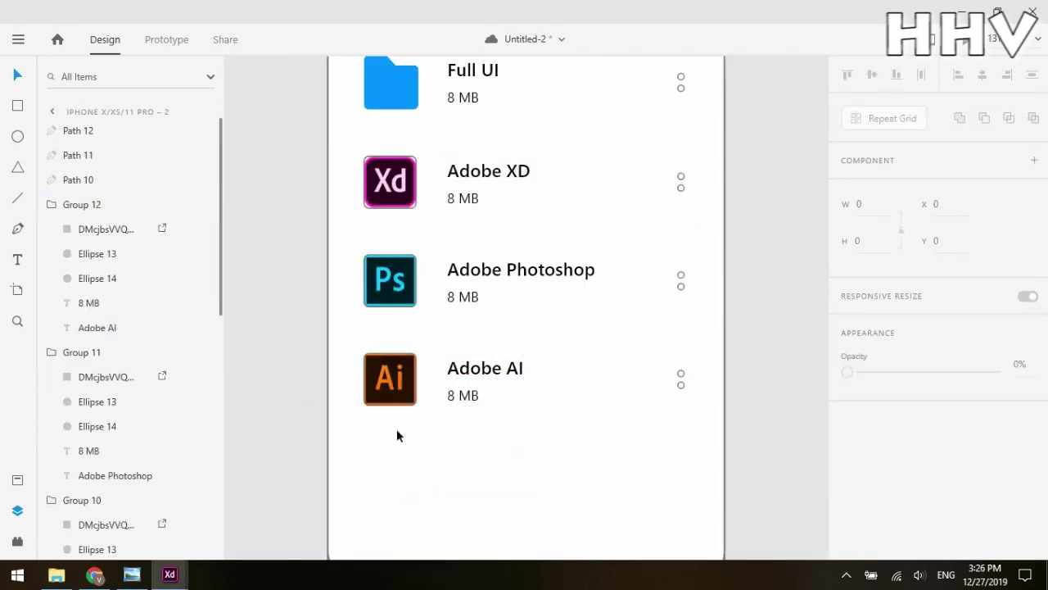
pyautogui.click(393, 346)
pyautogui.click(393, 145)
pyautogui.scroll(-3, 464, 272)
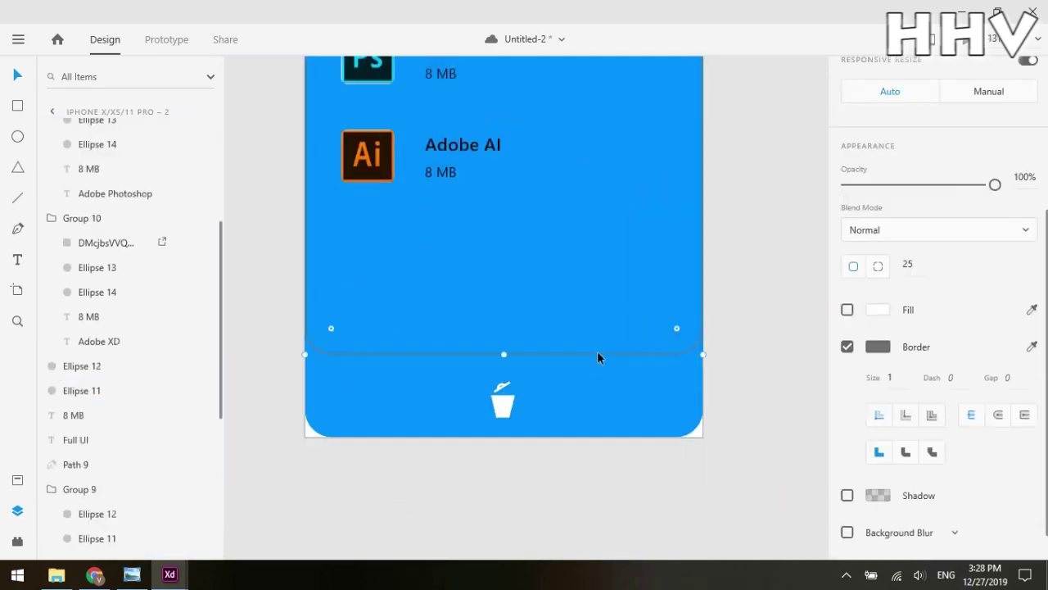
# Exit editing to view both laid-out app screens.
pyautogui.hotkey('ctrl', 'Return')
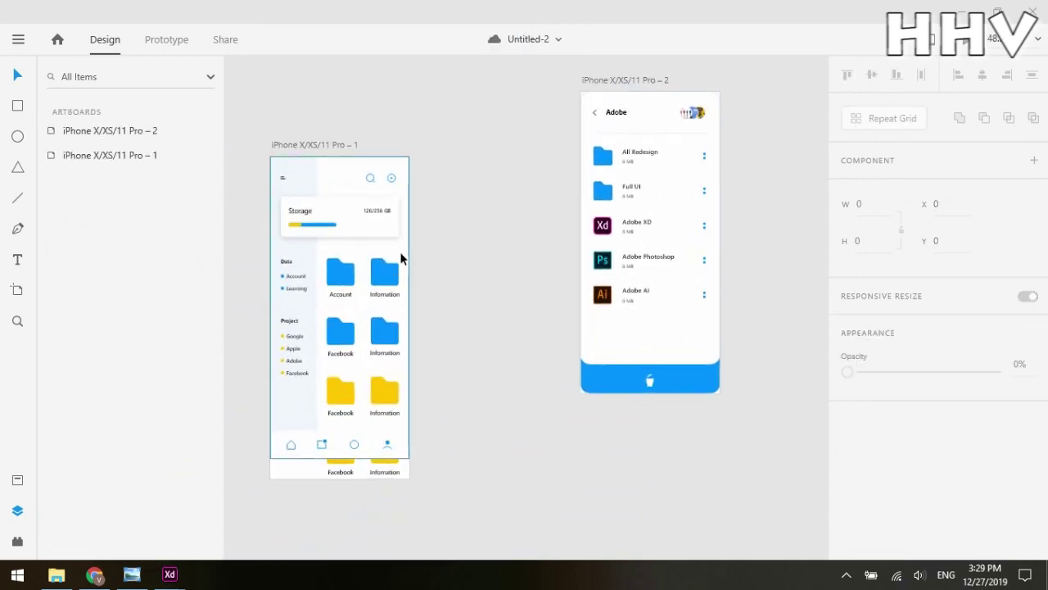
# In Prototype mode, wire the home screen's Account folder to the Adobe screen.
pyautogui.click(400, 256)
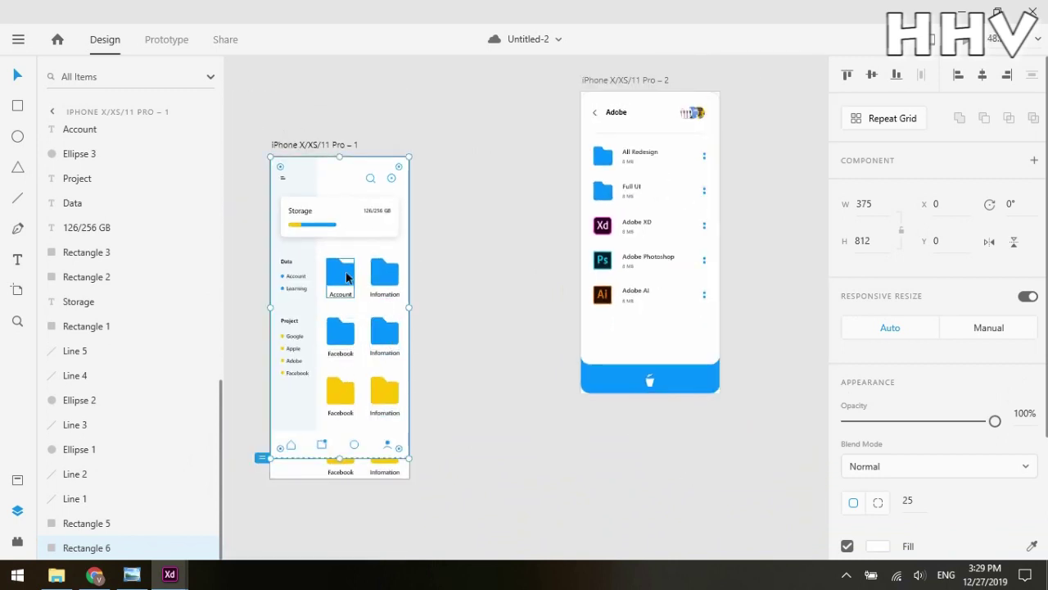
pyautogui.click(346, 278)
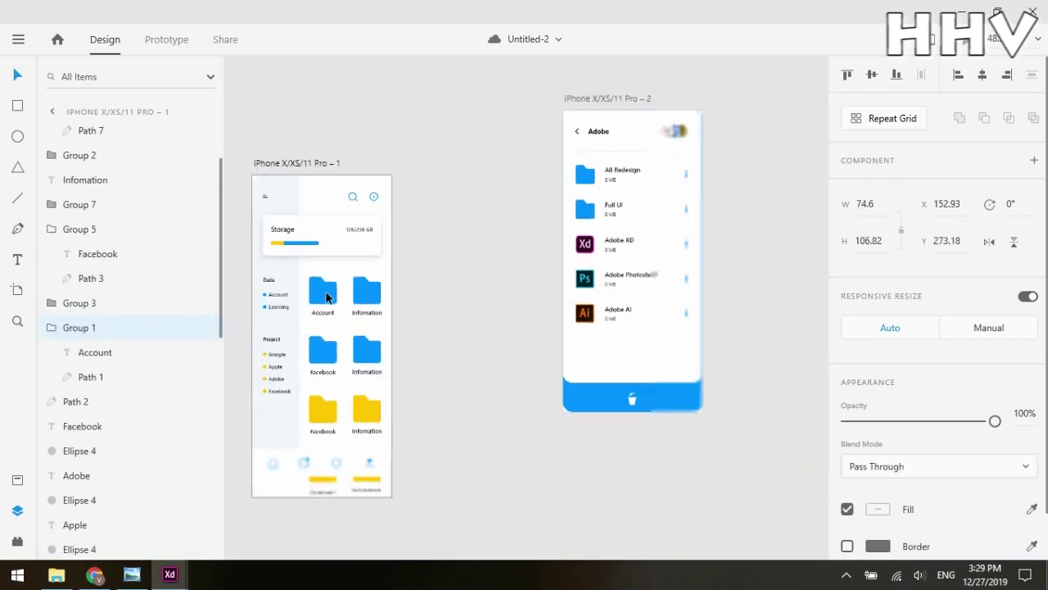
pyautogui.scroll(2, 393, 232)
pyautogui.scroll(1, 393, 232)
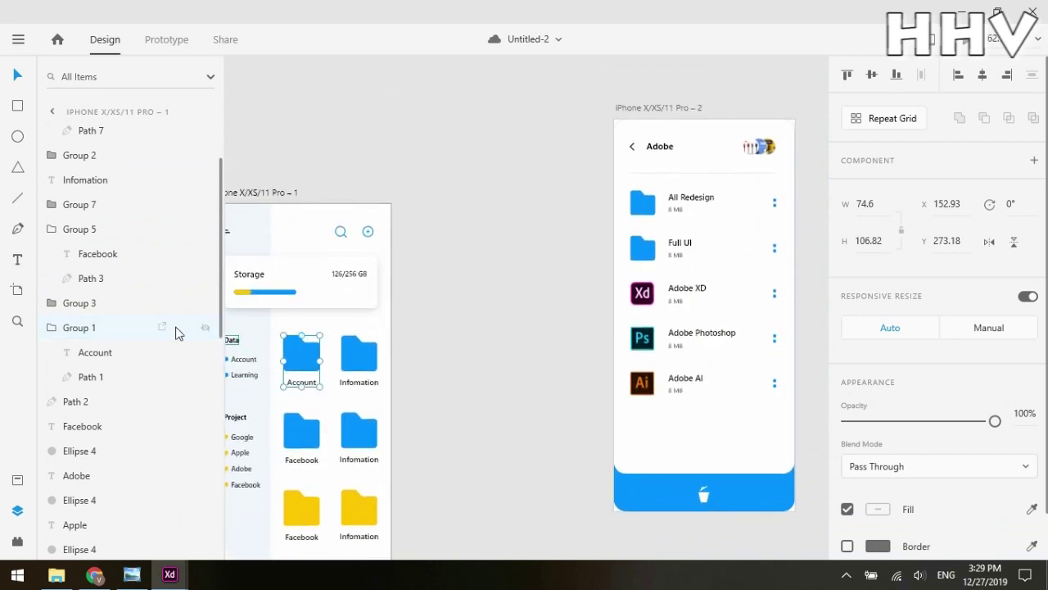
pyautogui.click(167, 39)
pyautogui.moveTo(321, 361); pyautogui.dragTo(629, 240)
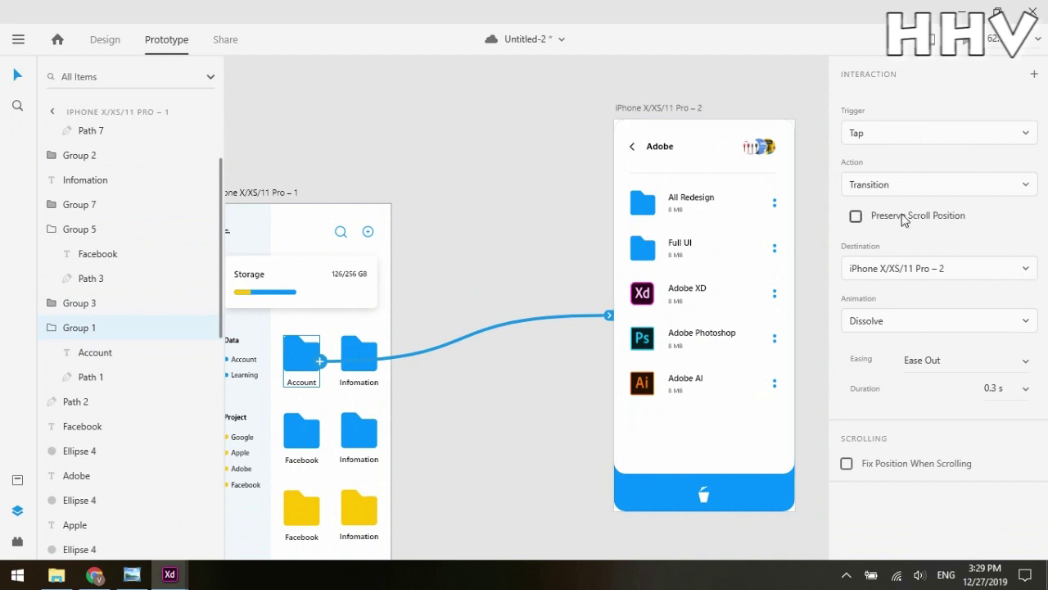
# Give the Account link a Slide Left transition.
pyautogui.click(901, 326)
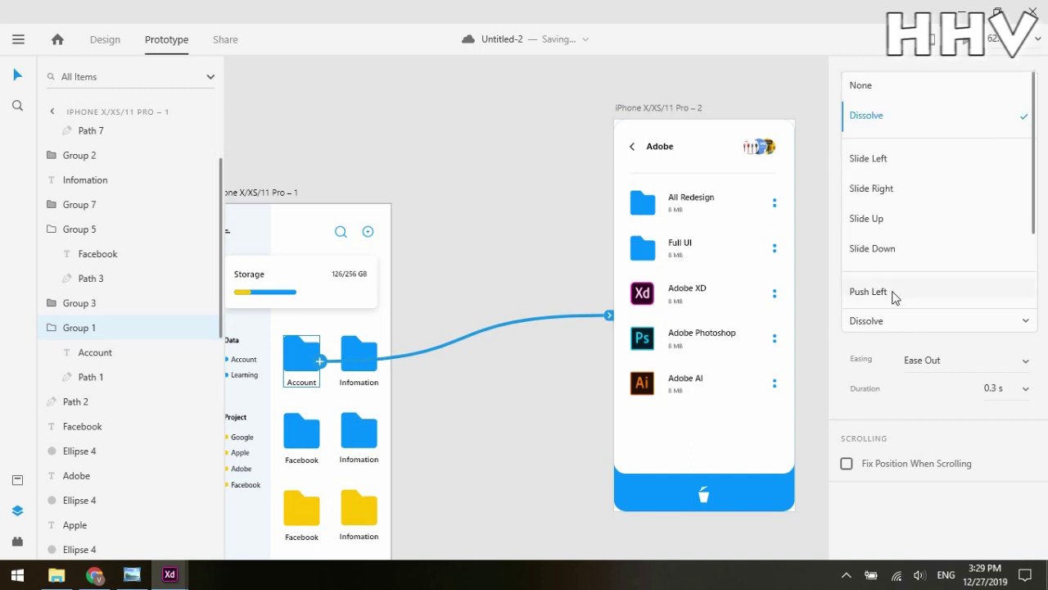
pyautogui.click(896, 158)
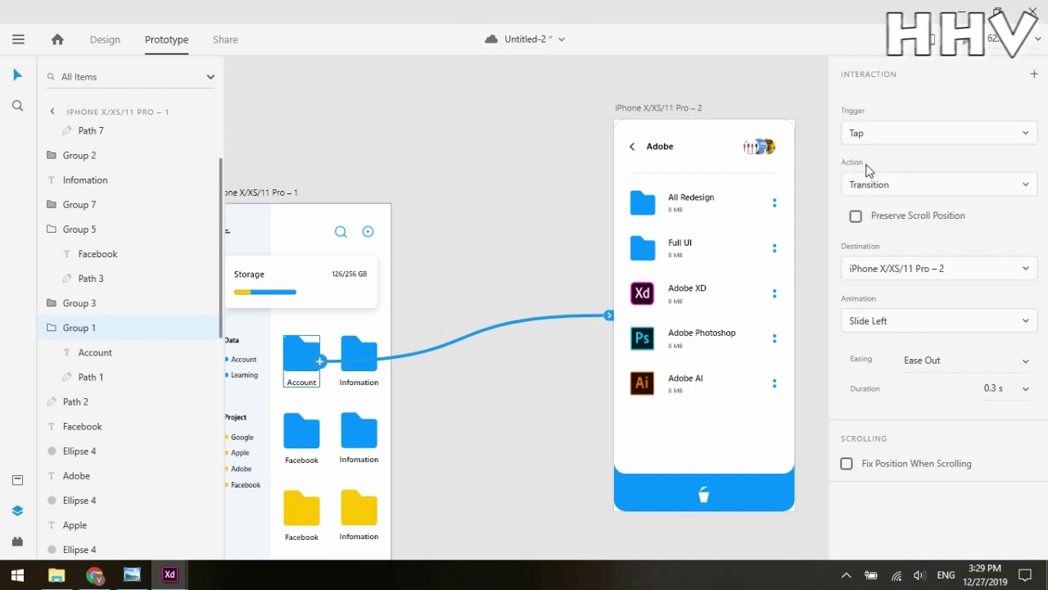
pyautogui.click(814, 194)
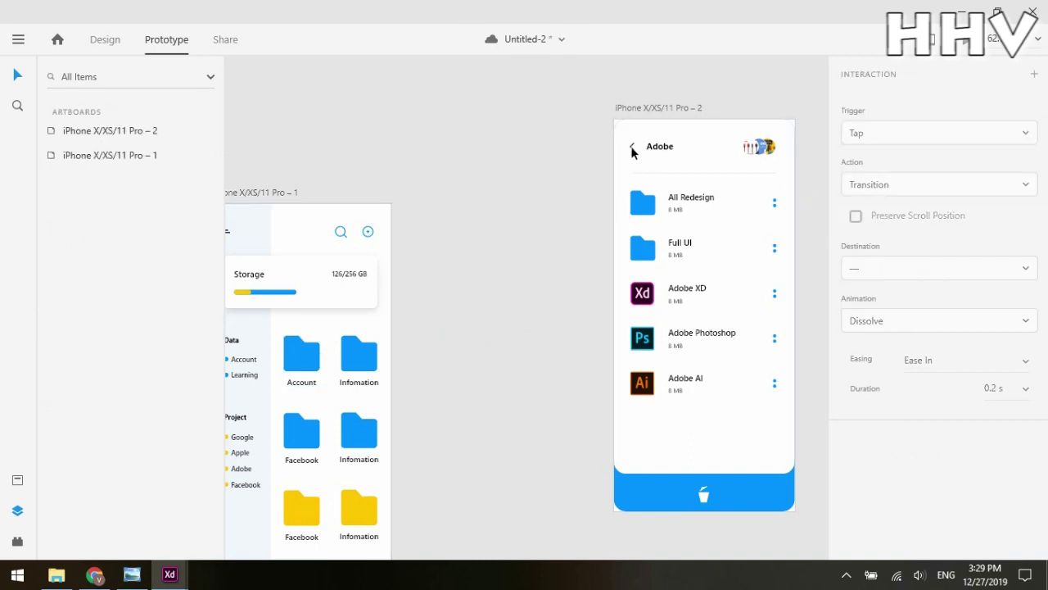
# Wire the back arrow home with Slide Right and open the desktop preview.
pyautogui.click(632, 146)
pyautogui.moveTo(635, 146); pyautogui.dragTo(368, 234)
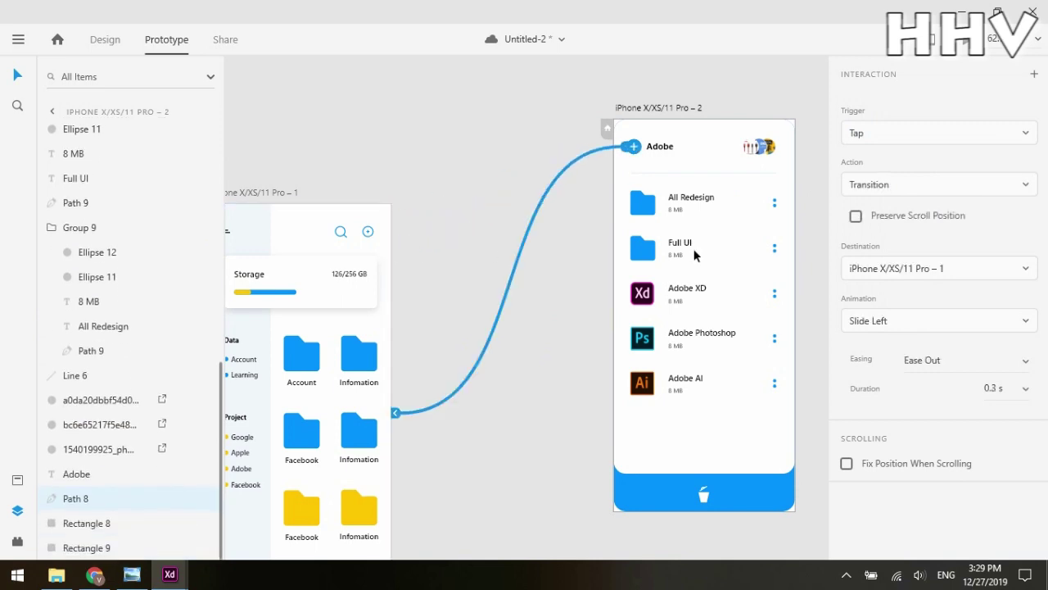
pyautogui.click(960, 331)
pyautogui.click(887, 194)
pyautogui.click(961, 45)
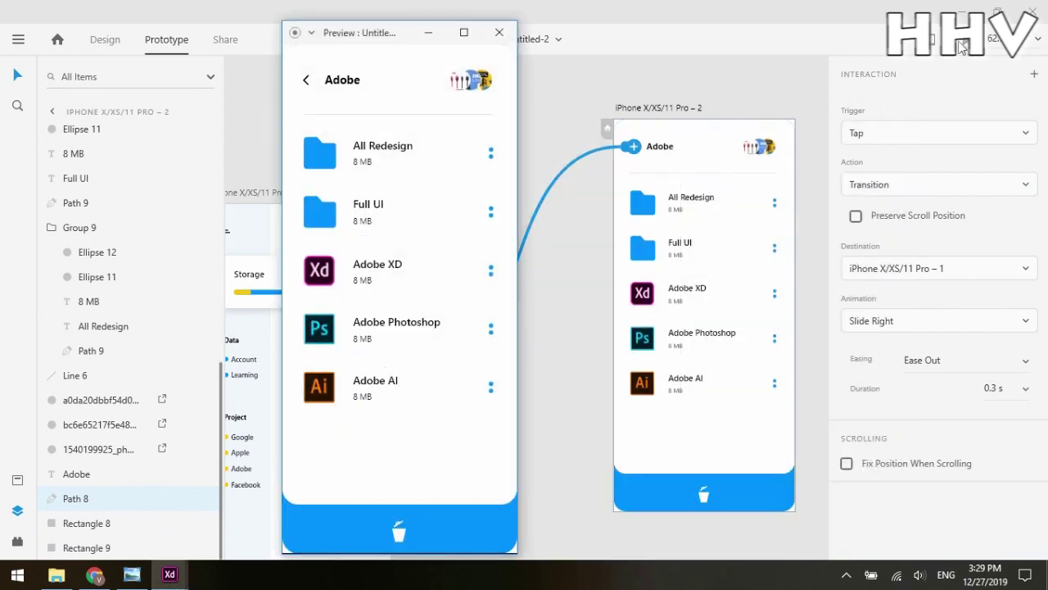
pyautogui.click(306, 84)
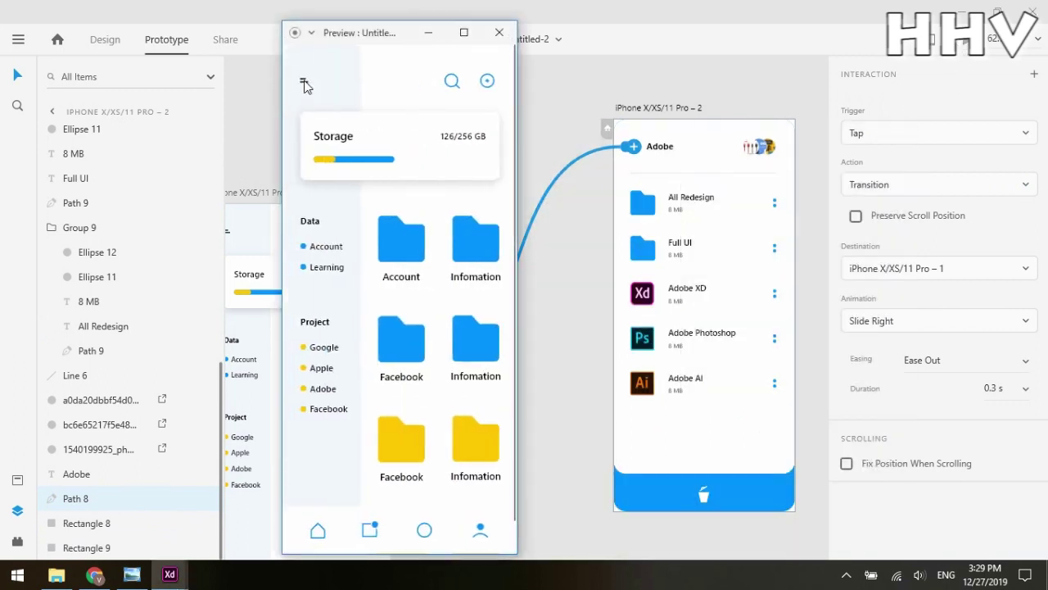
pyautogui.scroll(-1, 332, 238)
pyautogui.scroll(1, 338, 254)
pyautogui.scroll(-1, 342, 264)
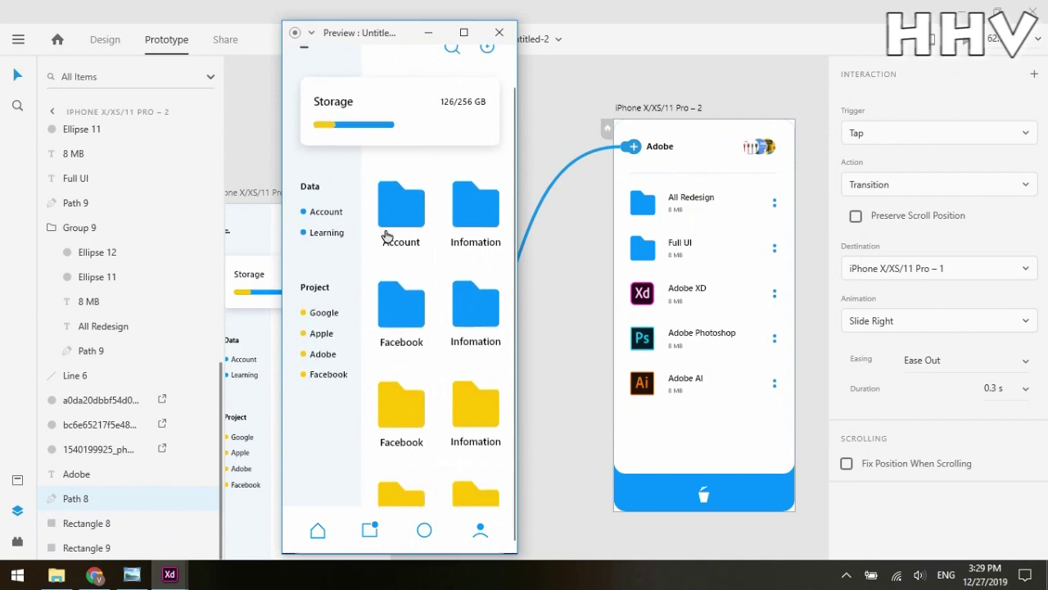
pyautogui.click(397, 223)
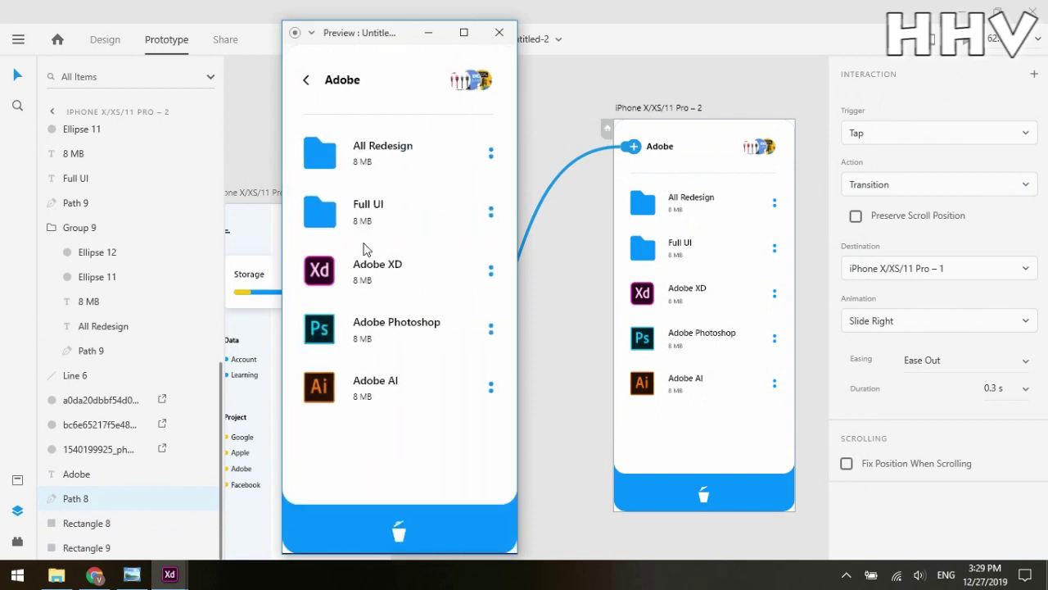
pyautogui.click(307, 84)
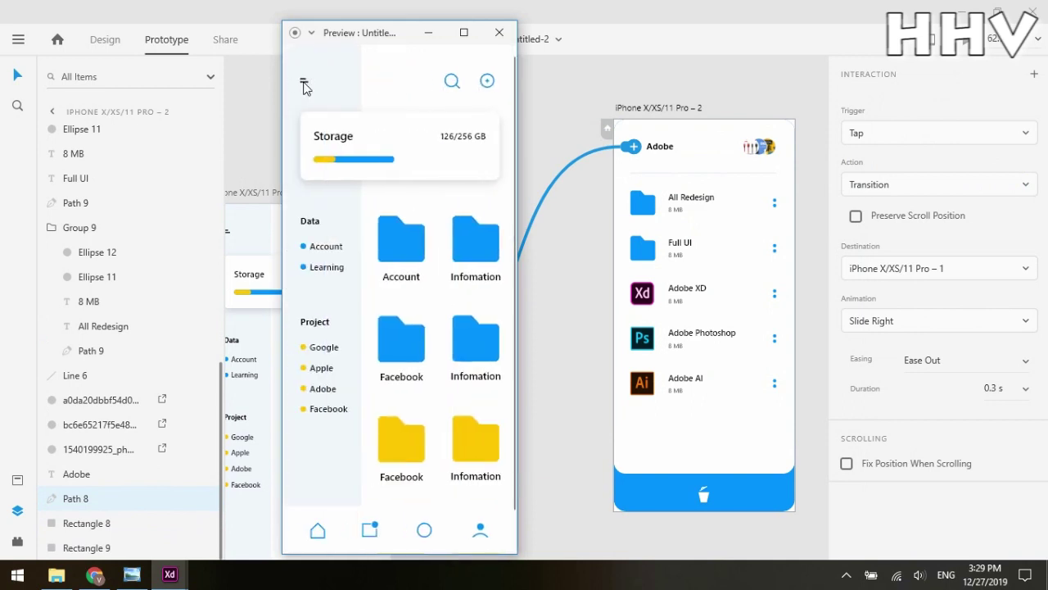
pyautogui.click(398, 233)
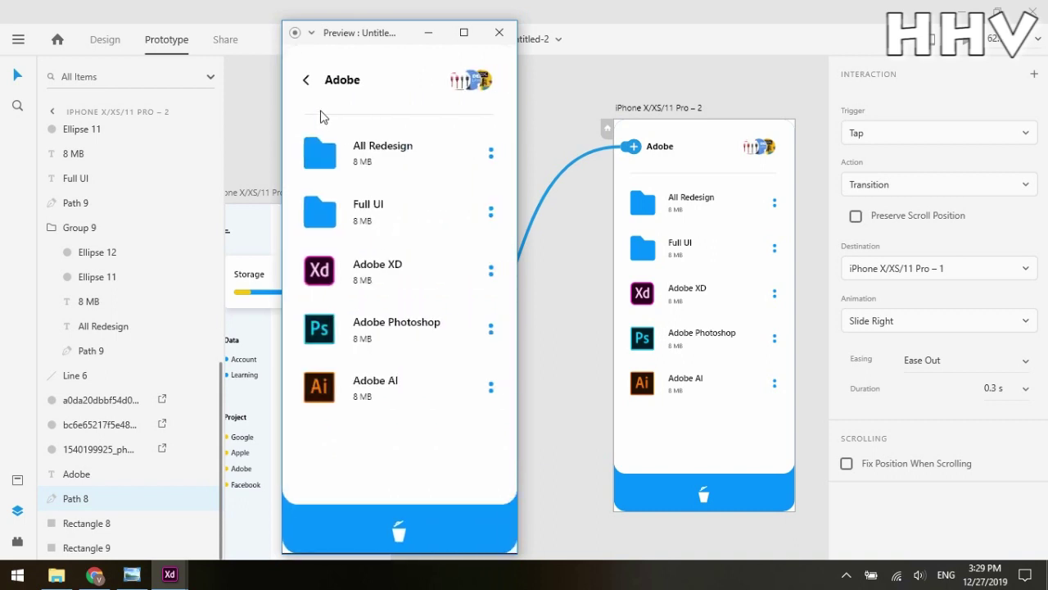
pyautogui.click(307, 85)
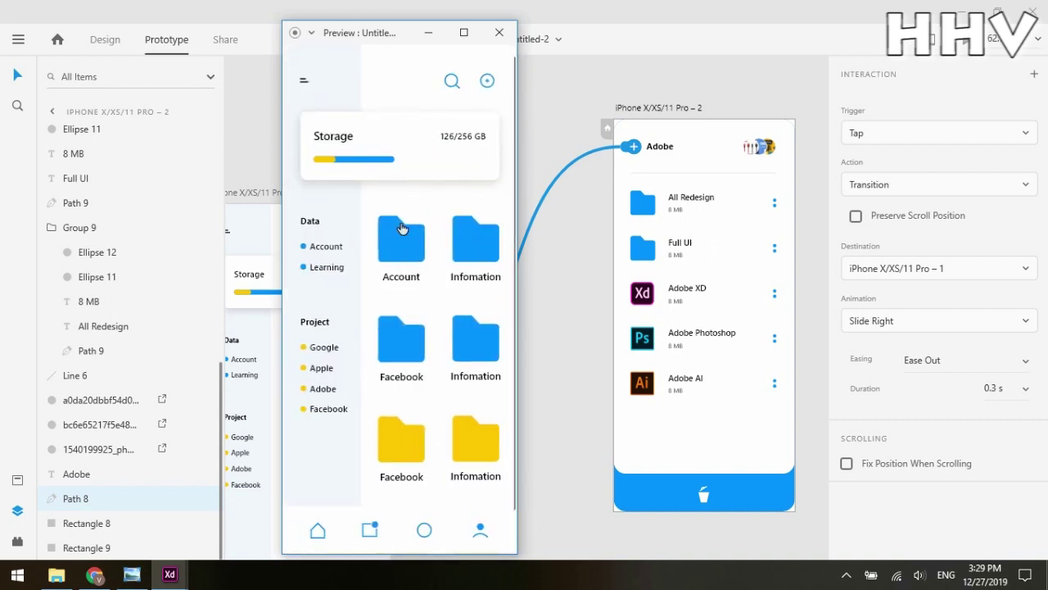
pyautogui.click(399, 250)
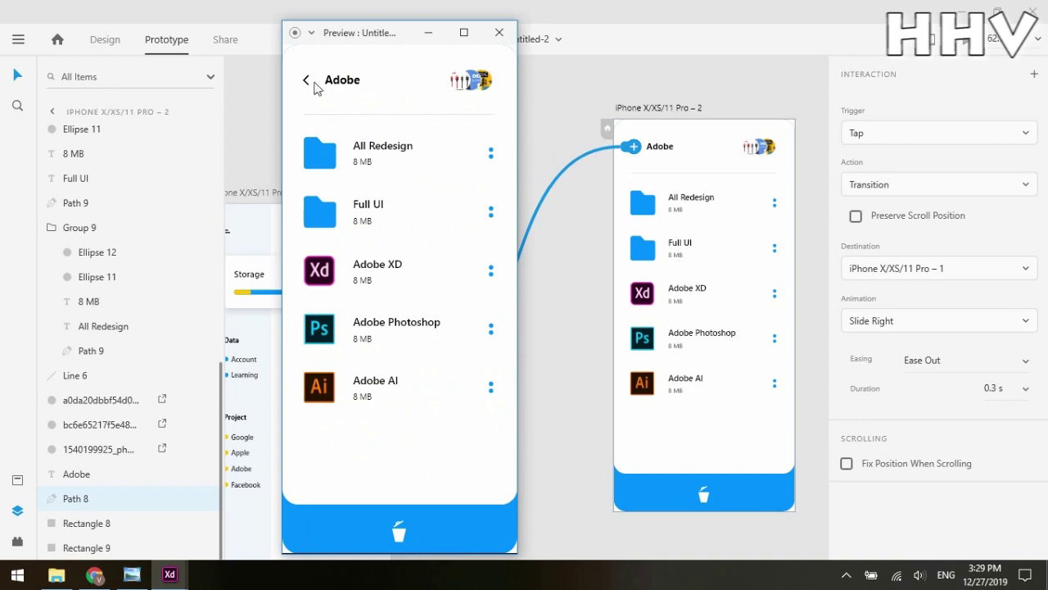